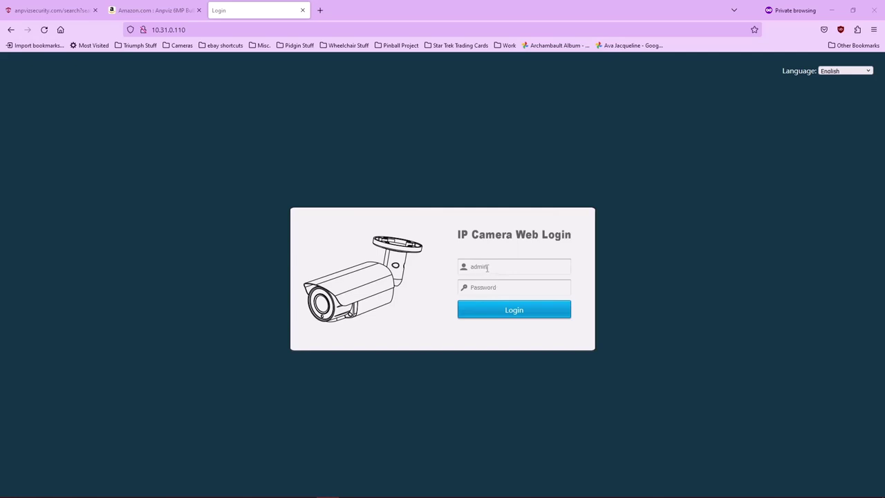
Log in to the IP camera's web interface by entering the account password
{"action": "left_click", "coordinate": [485, 289]}
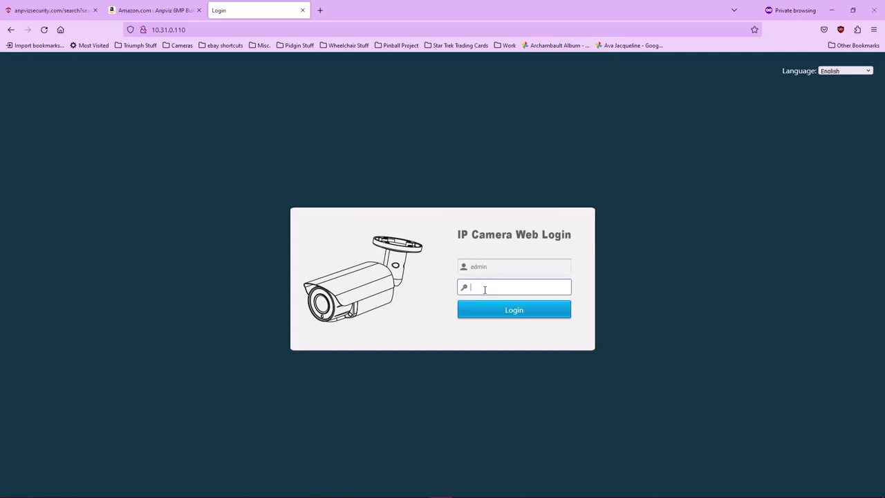
{"action": "type", "text": "••••••"}
{"action": "key", "text": "Return"}
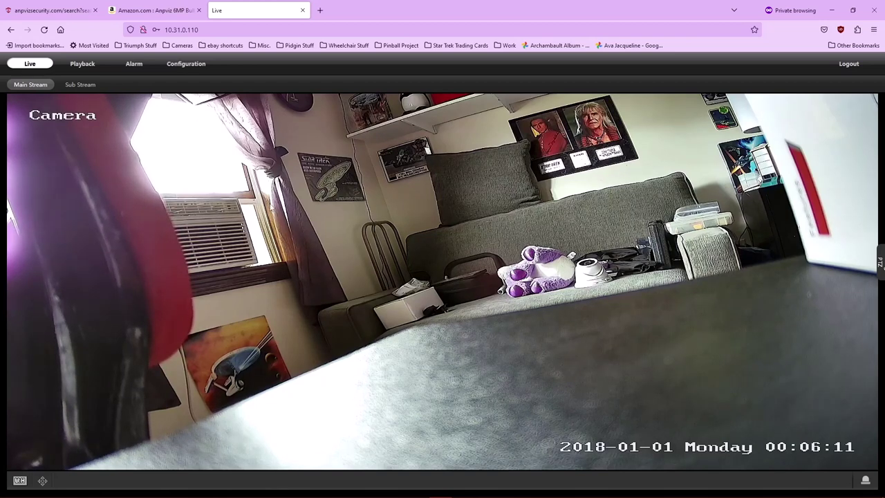
Review the camera's image and OSD configuration and open its video encoding settings
{"action": "left_click", "coordinate": [186, 64]}
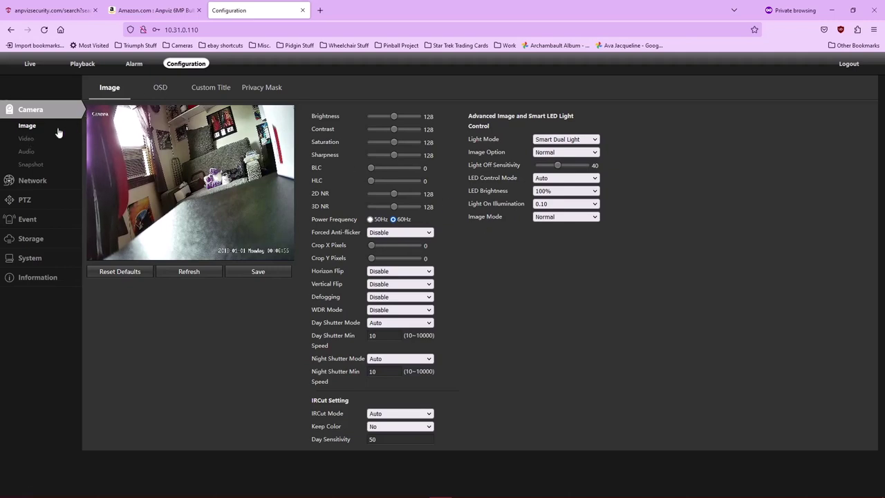
{"action": "left_click", "coordinate": [160, 89]}
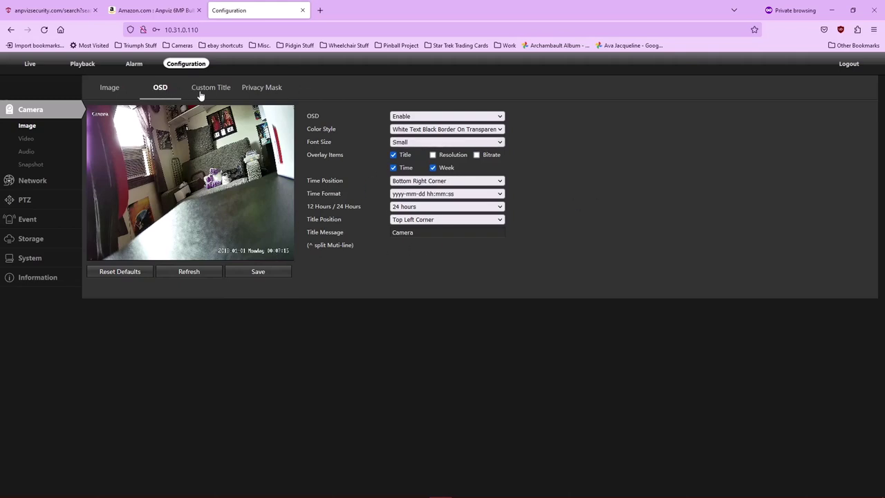
{"action": "left_click", "coordinate": [31, 140]}
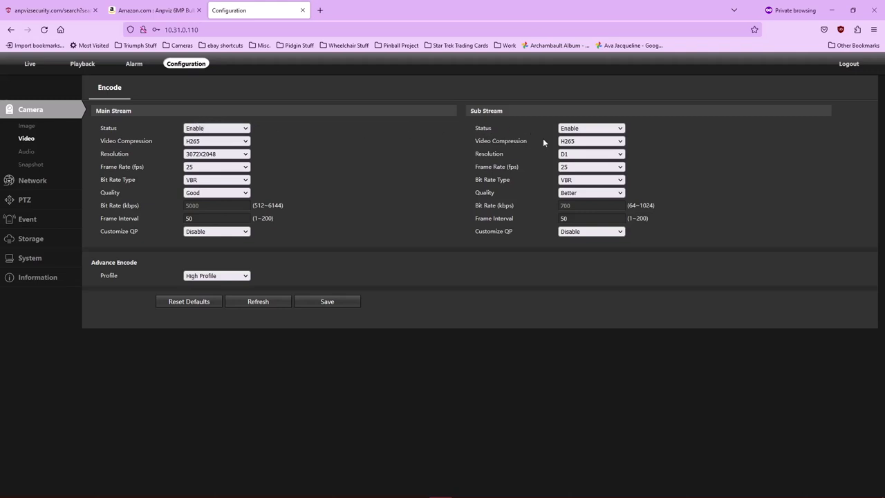
{"action": "left_click", "coordinate": [206, 143]}
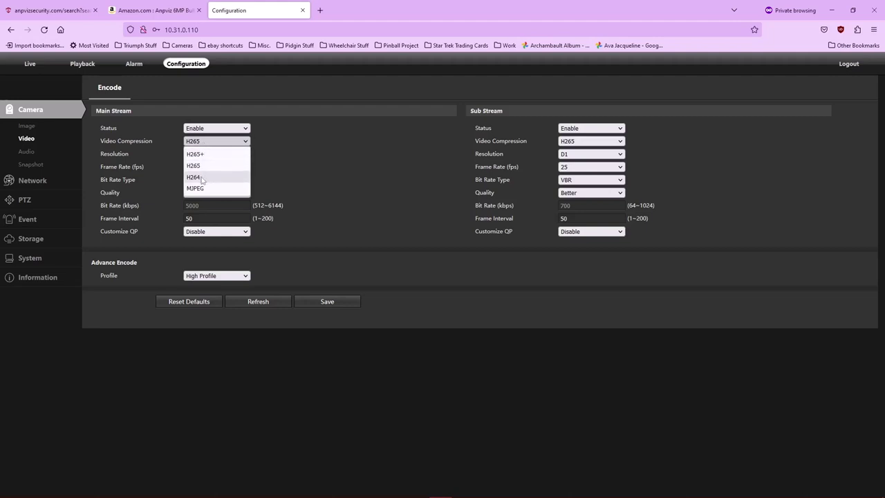
{"action": "left_click", "coordinate": [202, 177]}
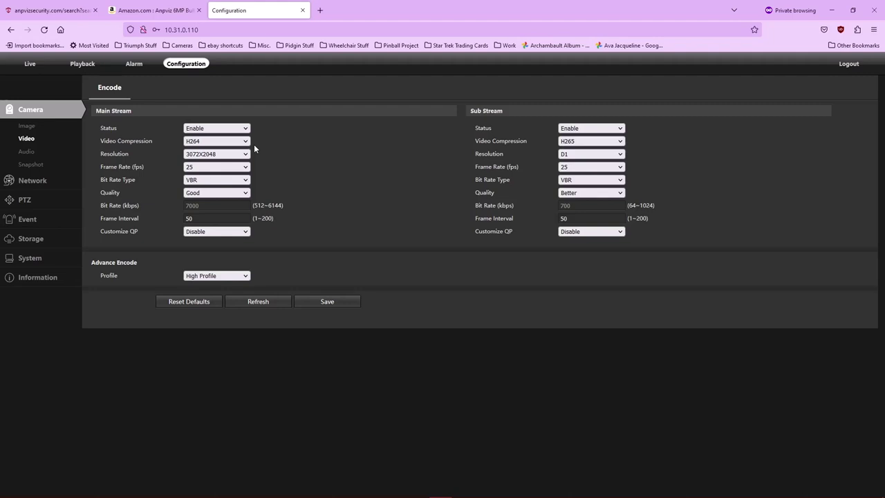
{"action": "left_click", "coordinate": [220, 157]}
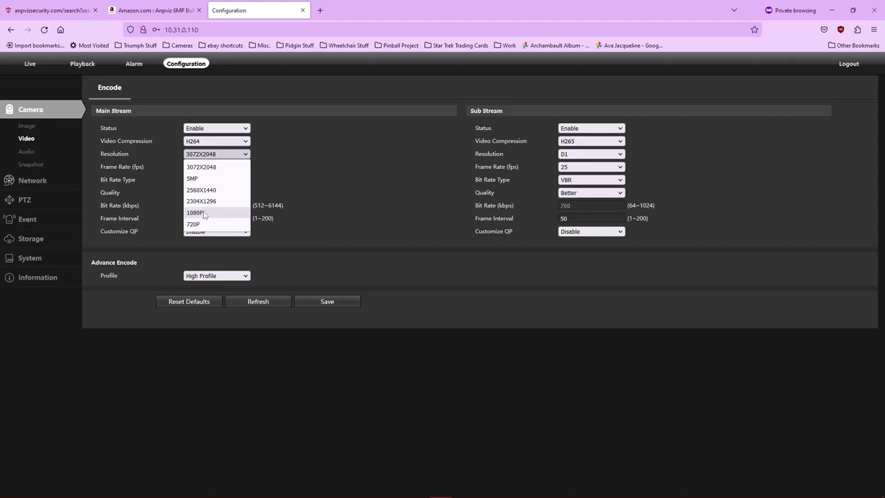
{"action": "left_click", "coordinate": [30, 64]}
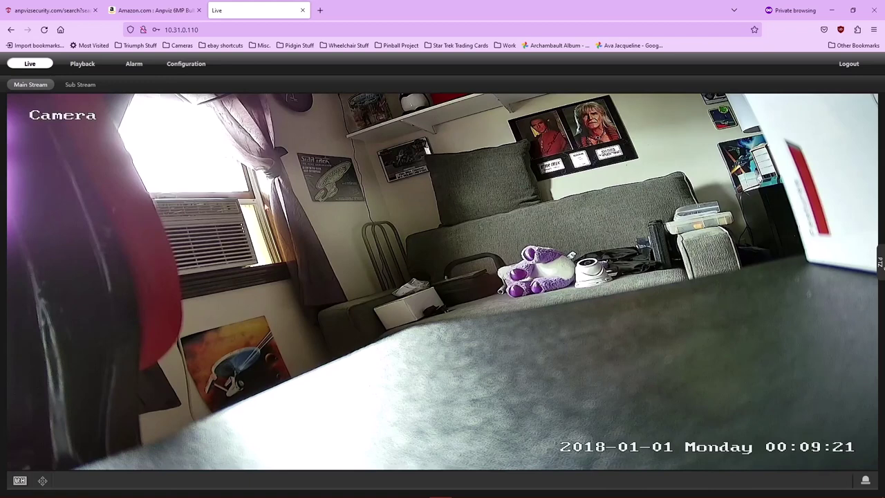
Set the main stream's resolution to 1080P in the camera's video configuration and save the settings
{"action": "left_click", "coordinate": [186, 64]}
{"action": "left_click", "coordinate": [206, 155]}
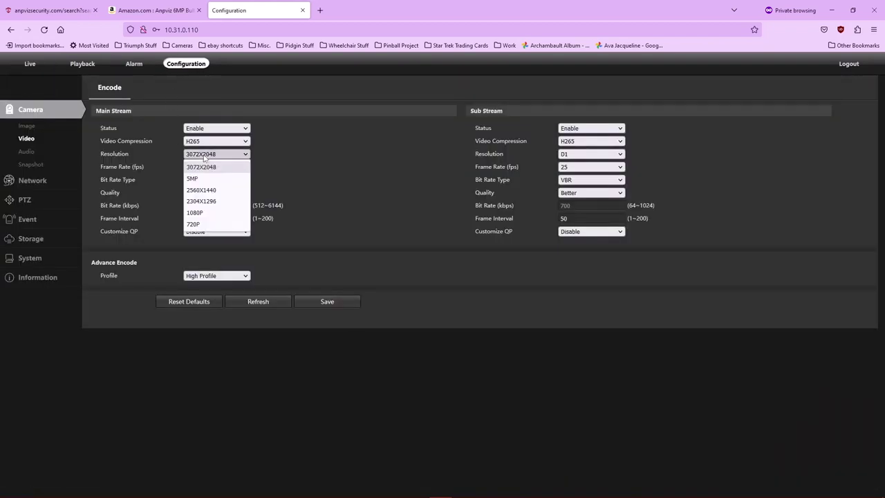
{"action": "left_click", "coordinate": [198, 215]}
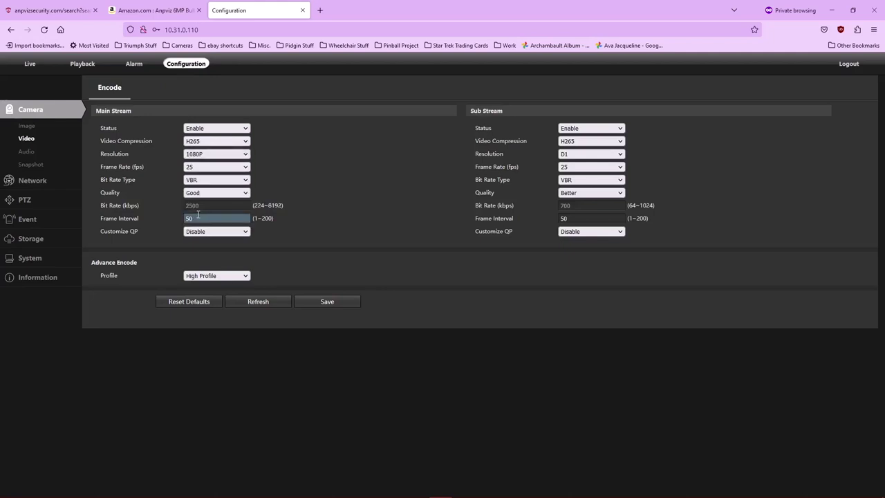
{"action": "left_click", "coordinate": [325, 303]}
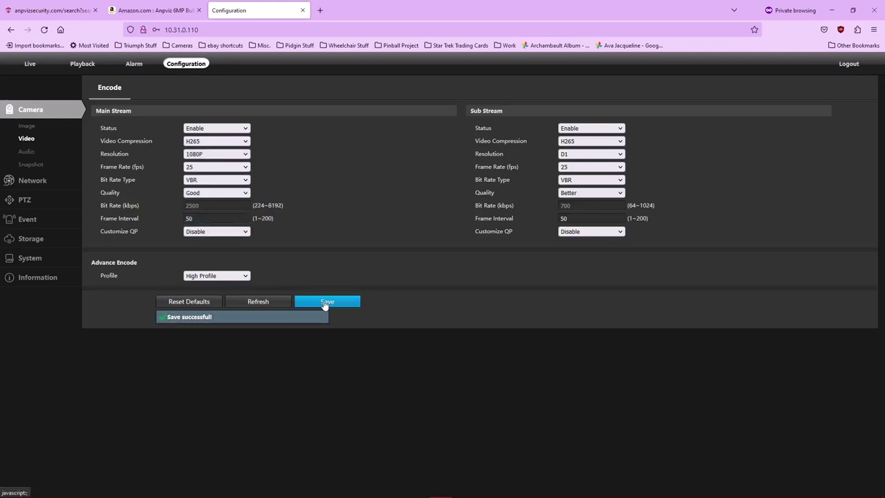
Check the live view and set the main stream's frame rate to 30 fps in the video configuration
{"action": "left_click", "coordinate": [25, 65]}
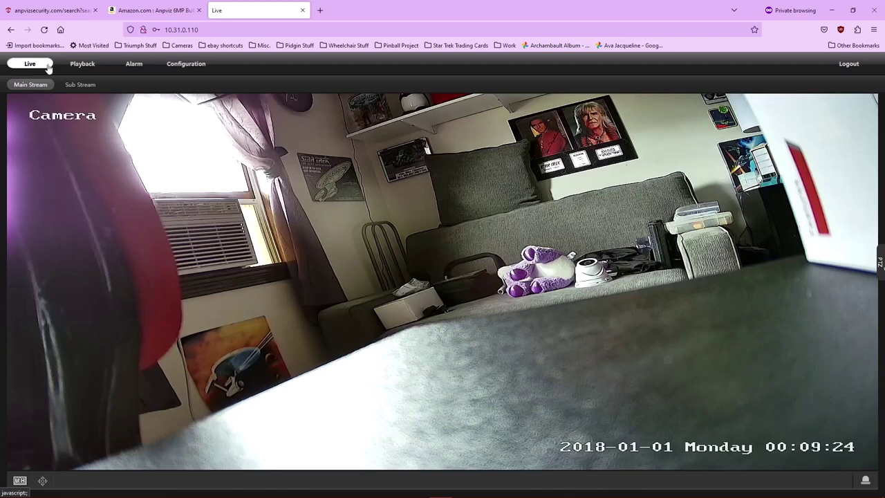
{"action": "left_click", "coordinate": [186, 63]}
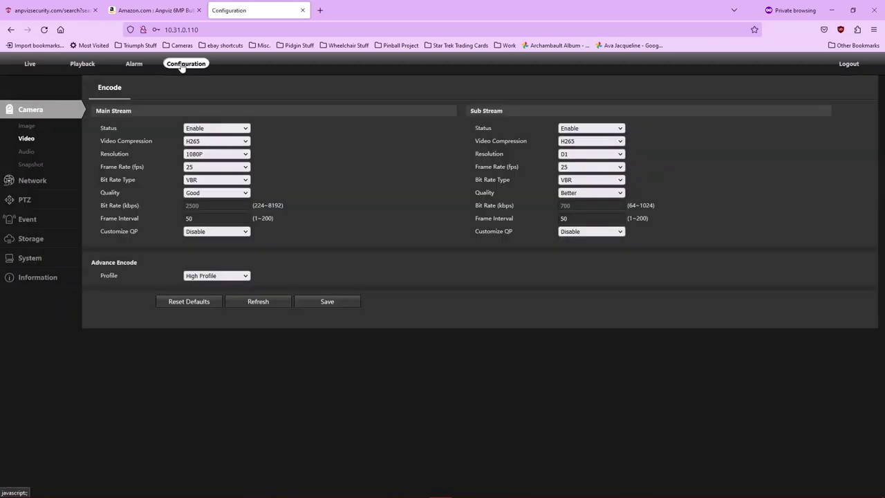
{"action": "left_click", "coordinate": [196, 169]}
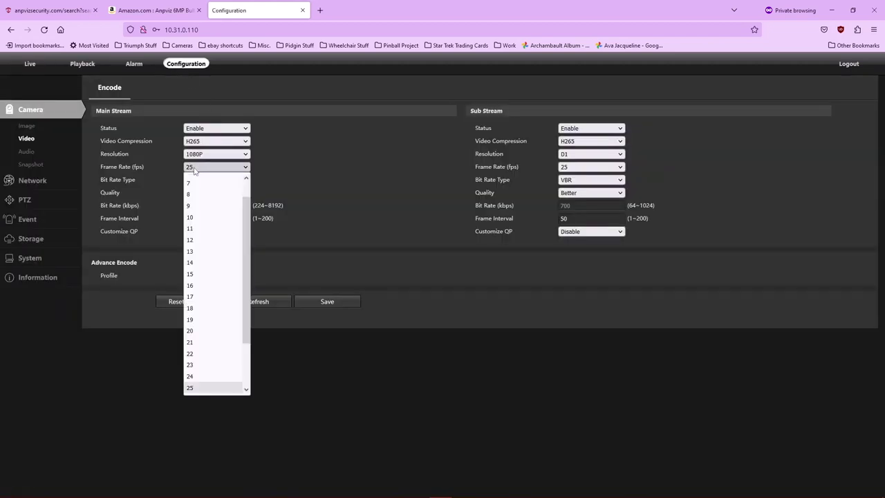
{"action": "left_click", "coordinate": [148, 167]}
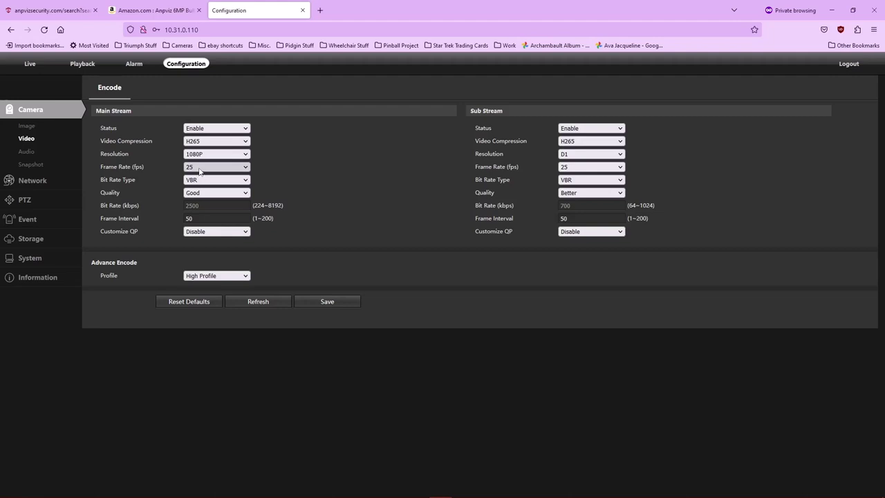
{"action": "left_click", "coordinate": [199, 169]}
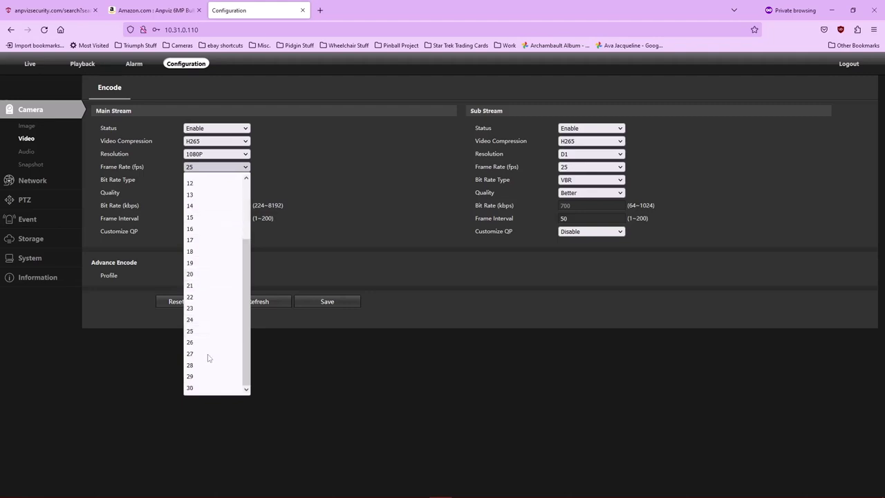
{"action": "left_click", "coordinate": [193, 389]}
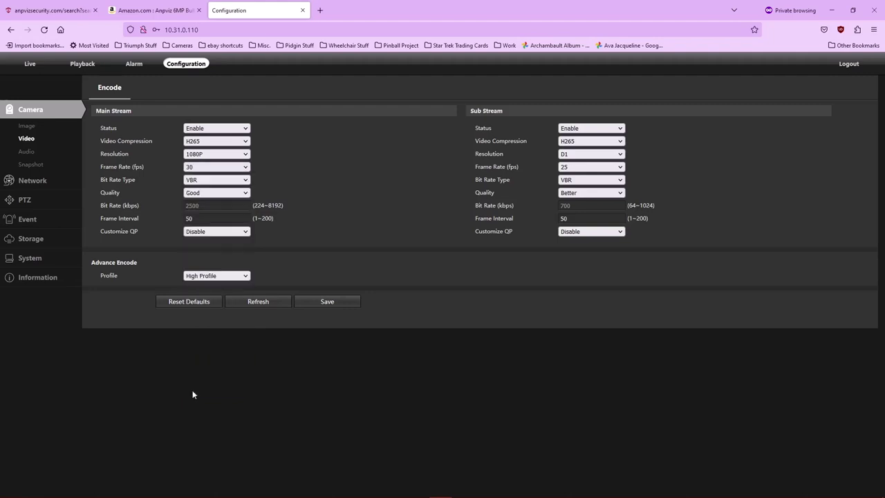
Set the main stream's resolution to 3072X2048 and examine the frame rates offered for it
{"action": "left_click", "coordinate": [201, 154]}
{"action": "left_click", "coordinate": [203, 169]}
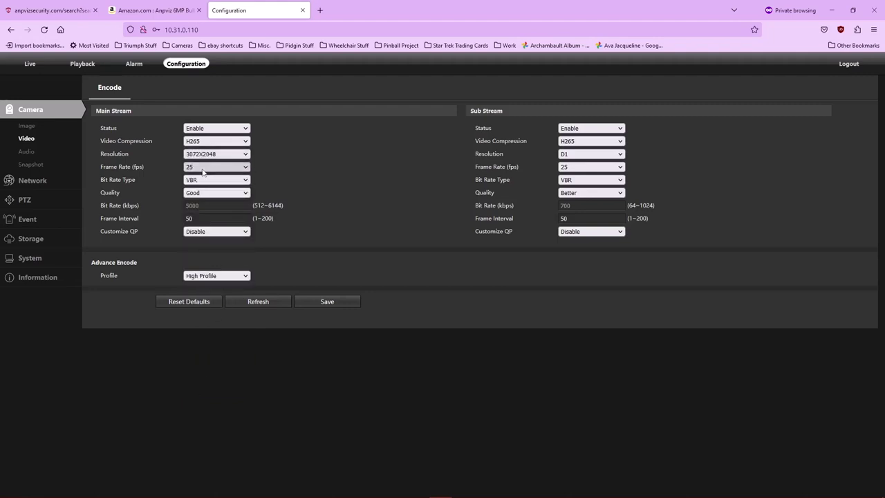
{"action": "left_click", "coordinate": [203, 170]}
{"action": "scroll", "coordinate": [204, 184], "scroll_direction": "up", "scroll_amount": 1}
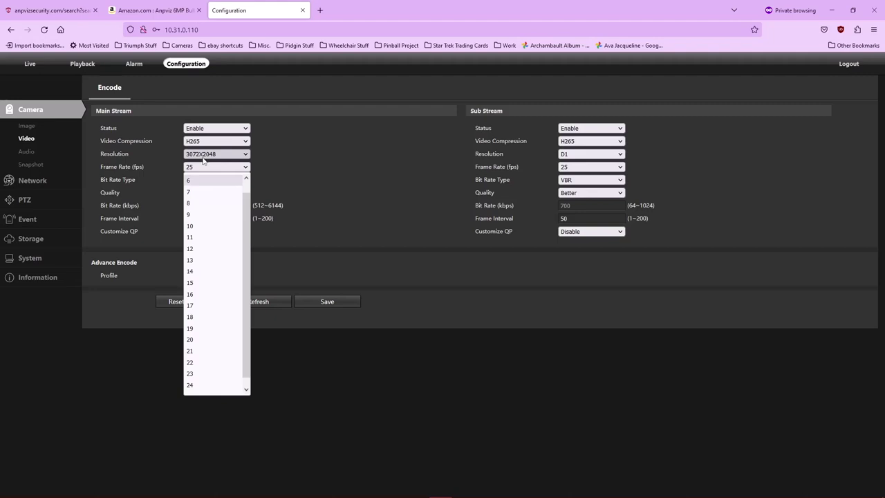
{"action": "left_click", "coordinate": [203, 159]}
Configure the main stream with 1080P resolution, a frame rate of 15 fps and the CBR bit rate type
{"action": "left_click", "coordinate": [203, 159]}
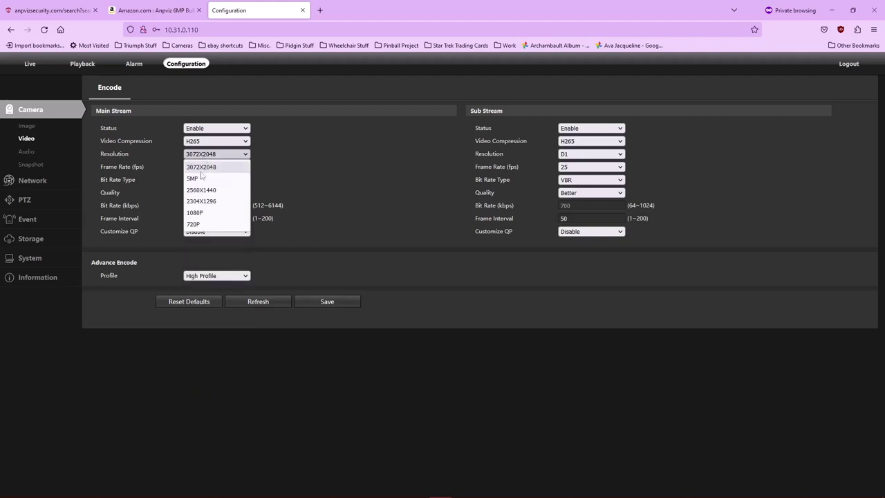
{"action": "left_click", "coordinate": [196, 213]}
{"action": "left_click", "coordinate": [200, 168]}
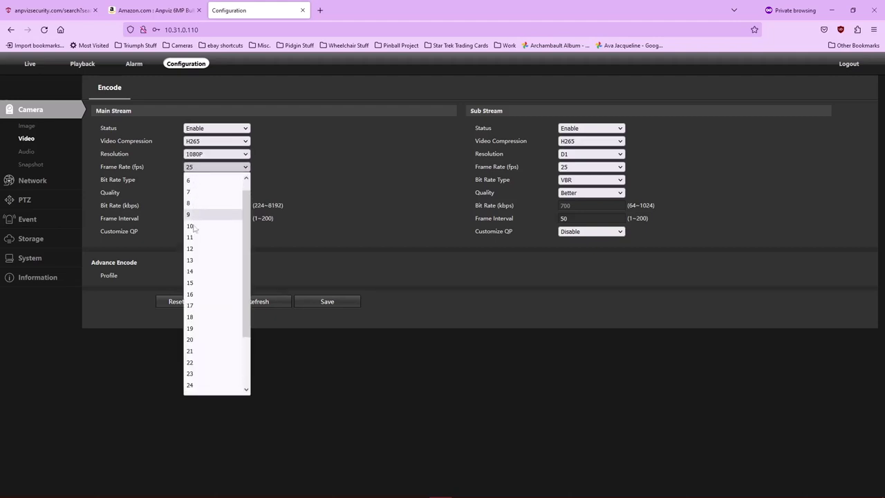
{"action": "left_click", "coordinate": [194, 284]}
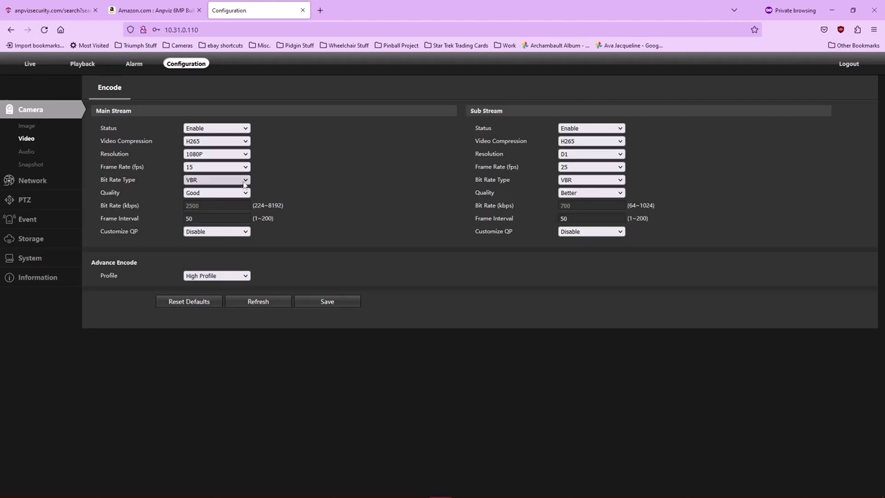
{"action": "left_click", "coordinate": [209, 181]}
{"action": "left_click", "coordinate": [196, 195]}
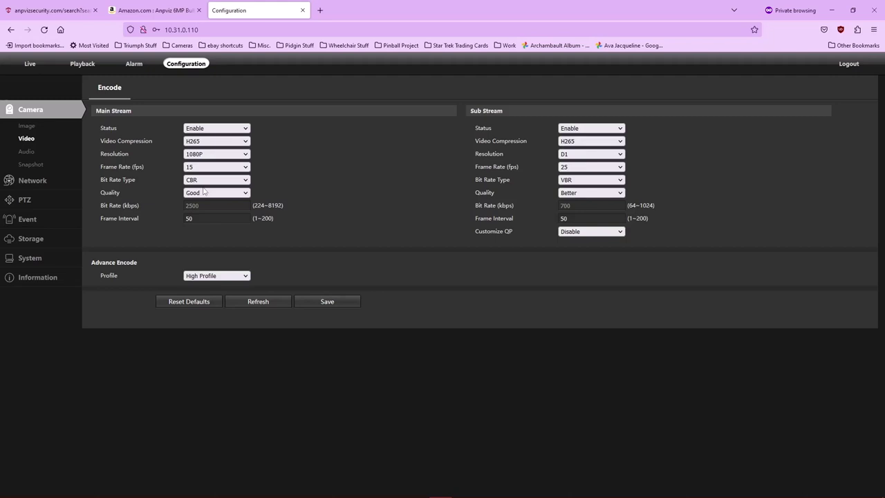
Compare the Best and Good quality presets for the main stream and set its quality to Better
{"action": "left_click", "coordinate": [204, 192]}
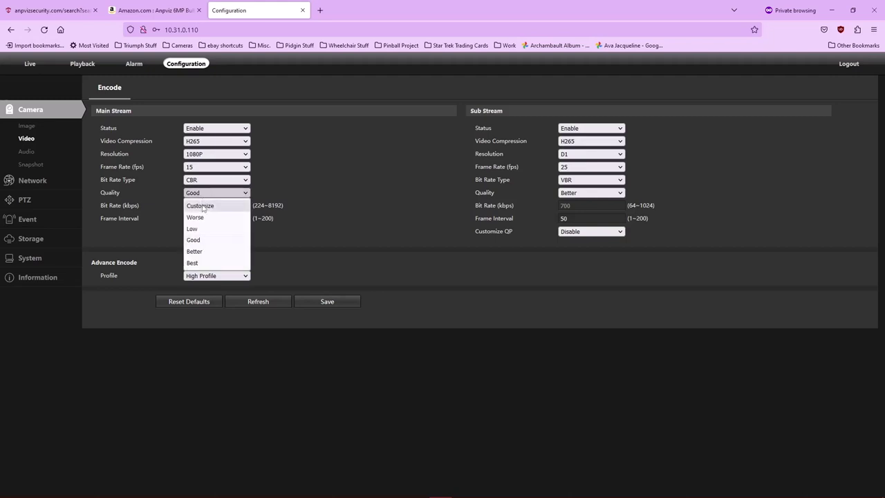
{"action": "left_click", "coordinate": [194, 263]}
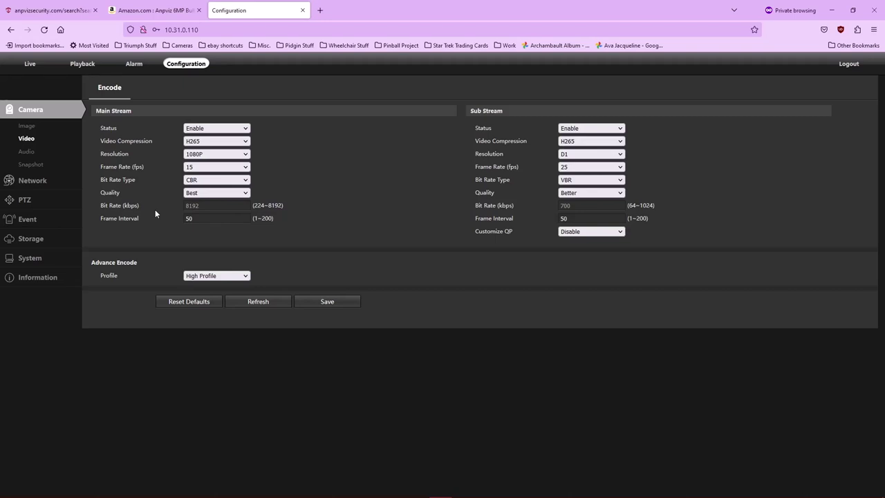
{"action": "left_click", "coordinate": [204, 193]}
{"action": "left_click", "coordinate": [199, 240]}
{"action": "left_click", "coordinate": [202, 197]}
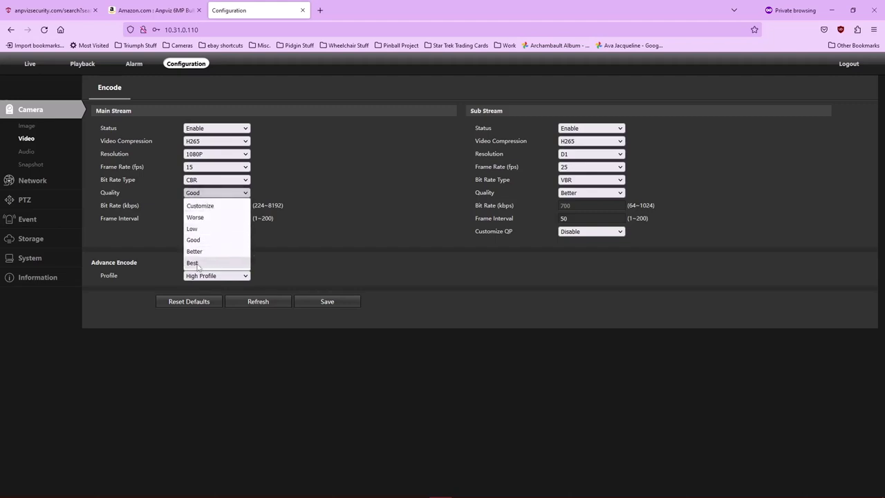
{"action": "left_click", "coordinate": [198, 263]}
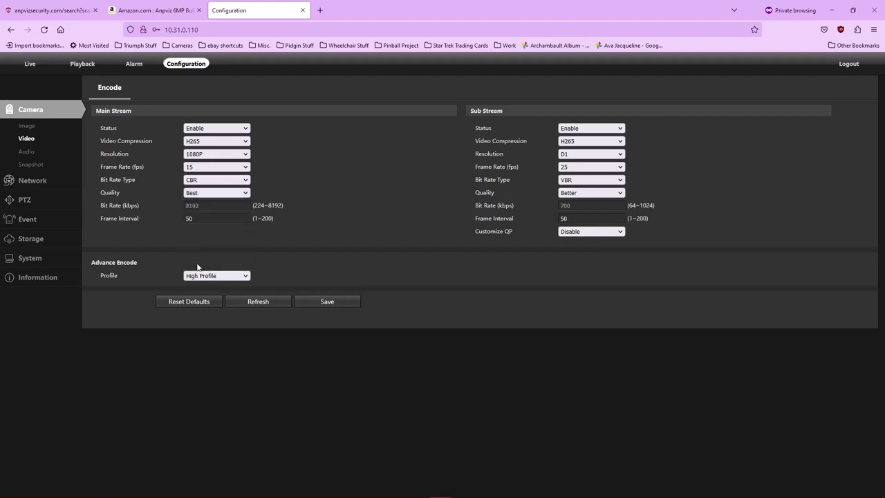
{"action": "left_click", "coordinate": [204, 194]}
{"action": "left_click", "coordinate": [195, 251]}
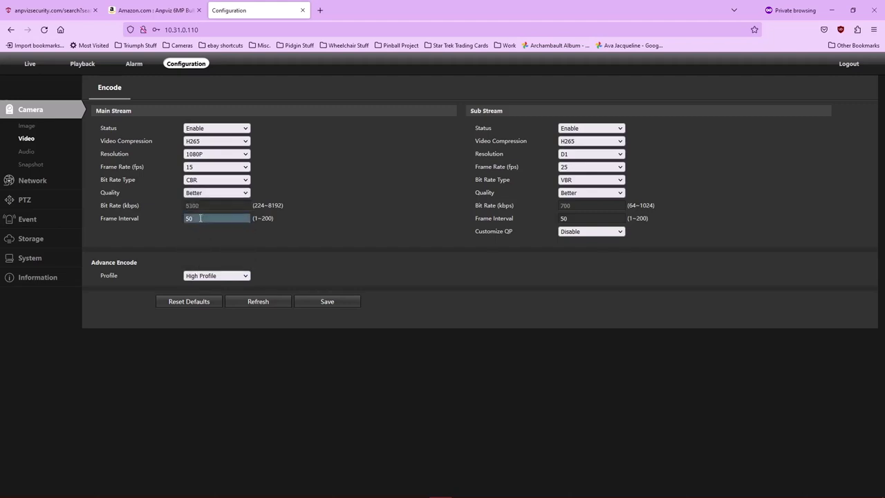
{"action": "double_click", "coordinate": [203, 207]}
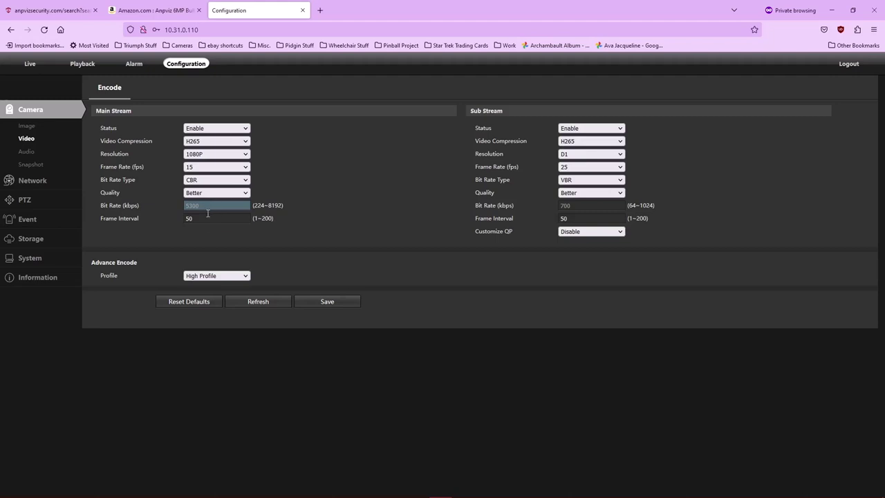
Set the frame interval to 15 for the main stream and 60 for the sub stream, and save the encoding settings
{"action": "left_click", "coordinate": [201, 219]}
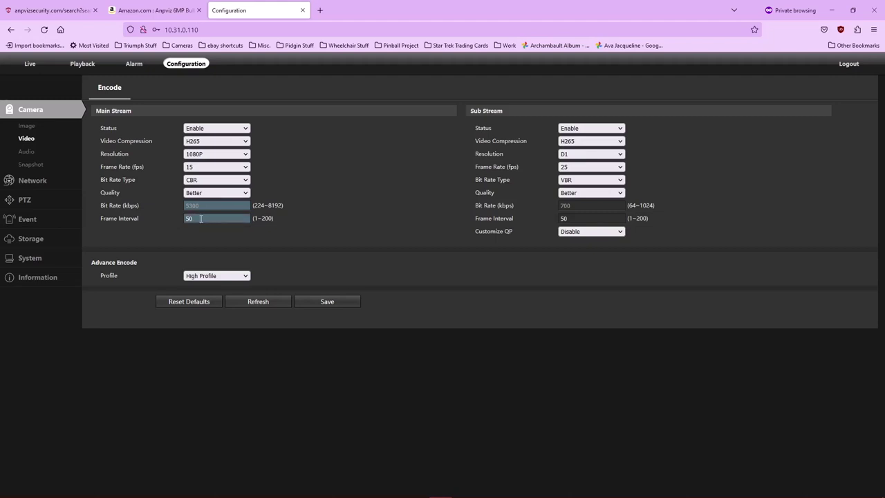
{"action": "left_click_drag", "start_coordinate": [201, 219], "coordinate": [183, 218]}
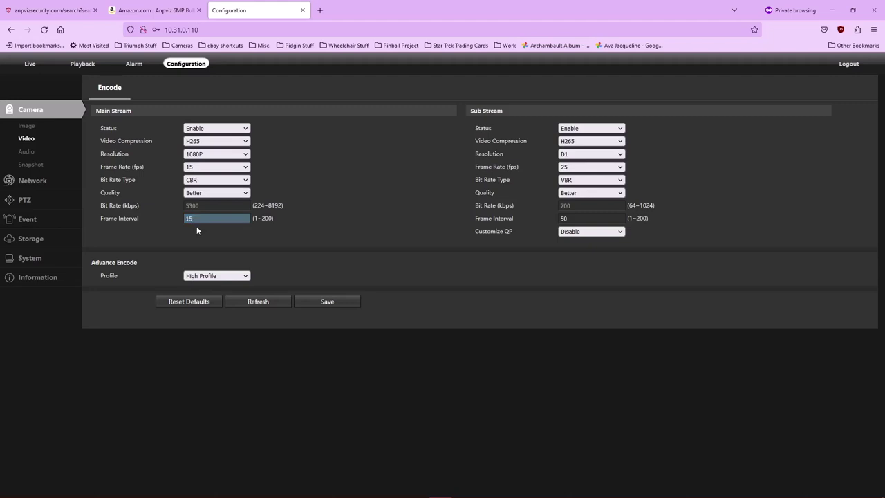
{"action": "left_click", "coordinate": [333, 304]}
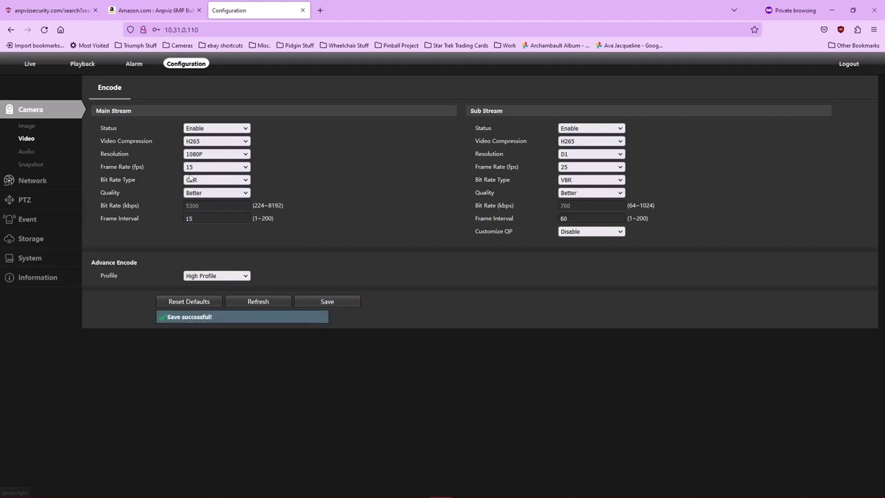
Set the main stream's video compression to H264
{"action": "left_click", "coordinate": [198, 146]}
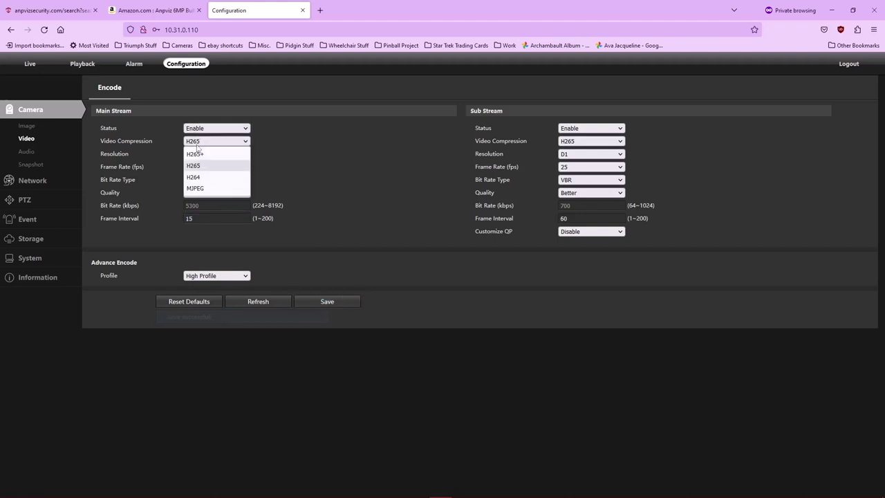
{"action": "left_click", "coordinate": [202, 182]}
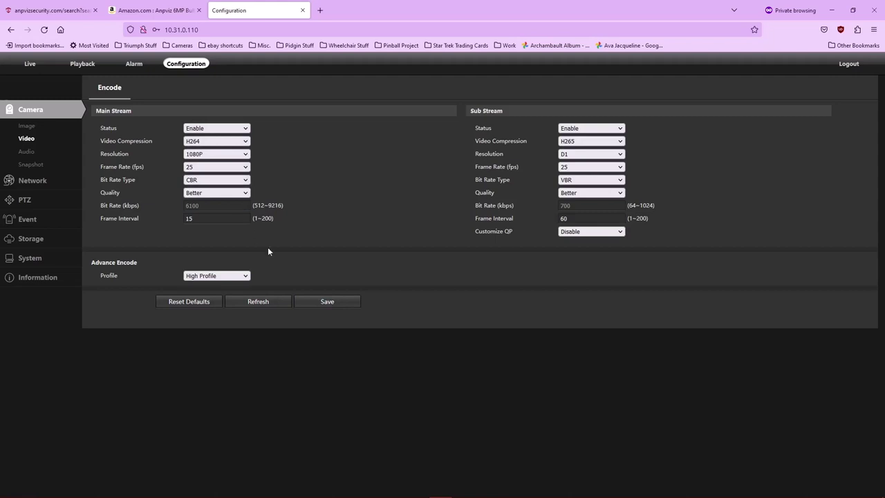
Save the encoding settings and set the main stream's frame rate to 15 fps
{"action": "left_click", "coordinate": [321, 303]}
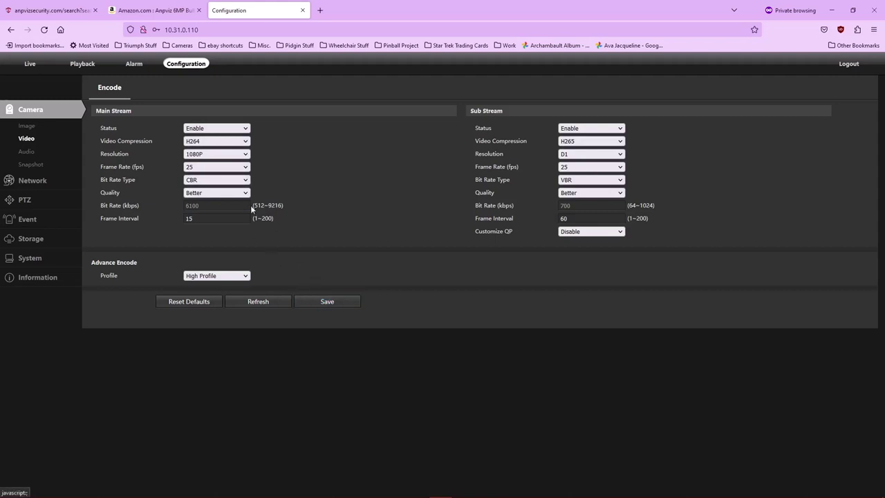
{"action": "left_click", "coordinate": [202, 168]}
{"action": "left_click", "coordinate": [202, 274]}
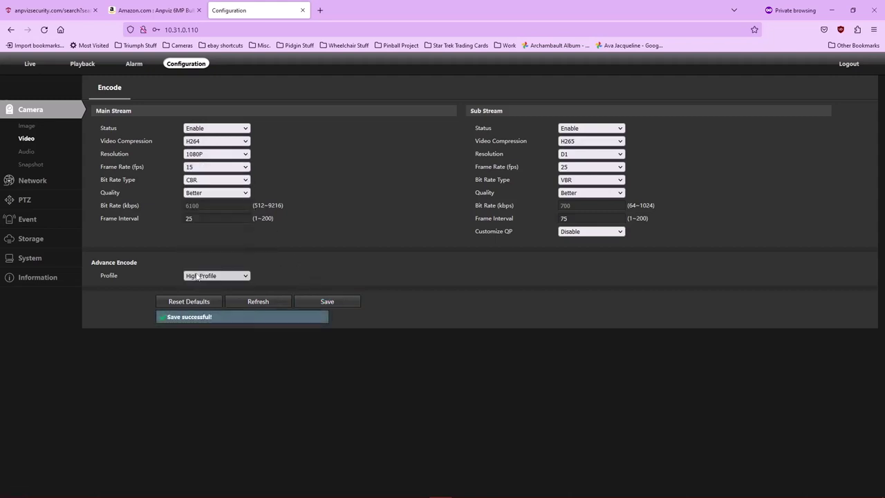
Compare the bit rates of the Good, Better and Best quality presets for the main stream, ending on Better
{"action": "left_click", "coordinate": [205, 194]}
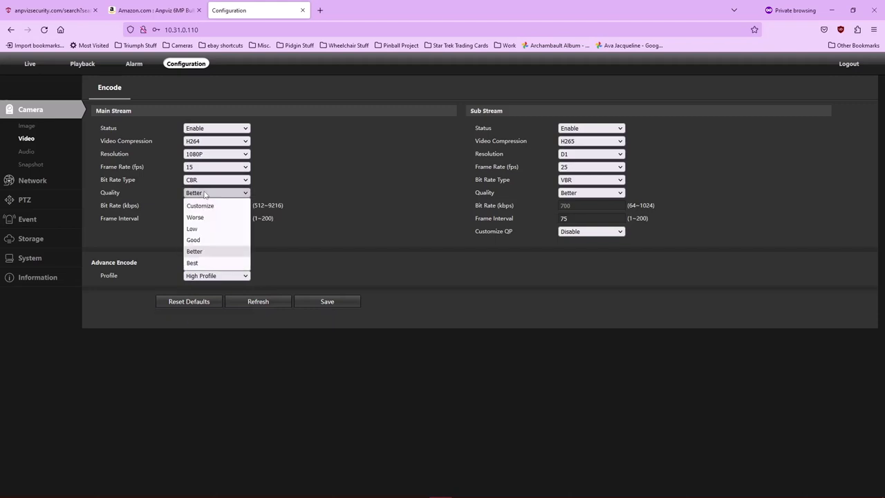
{"action": "left_click", "coordinate": [199, 241]}
{"action": "left_click", "coordinate": [207, 193]}
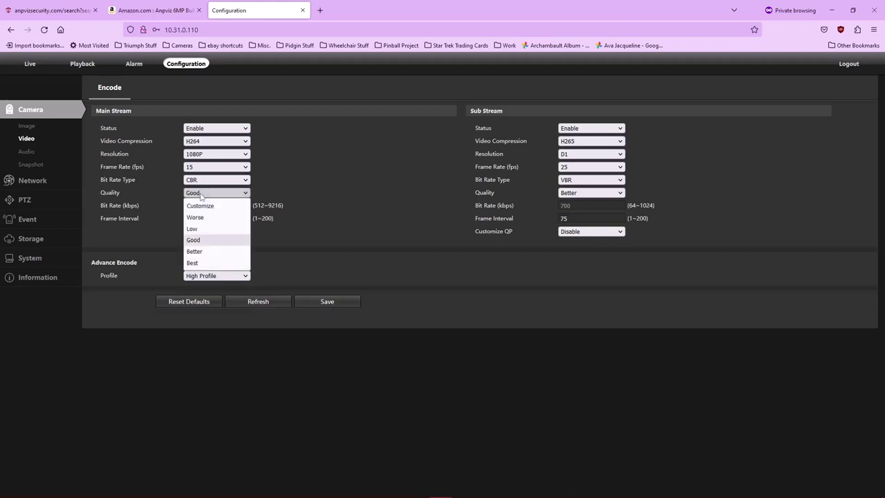
{"action": "left_click", "coordinate": [196, 251]}
{"action": "left_click", "coordinate": [197, 194]}
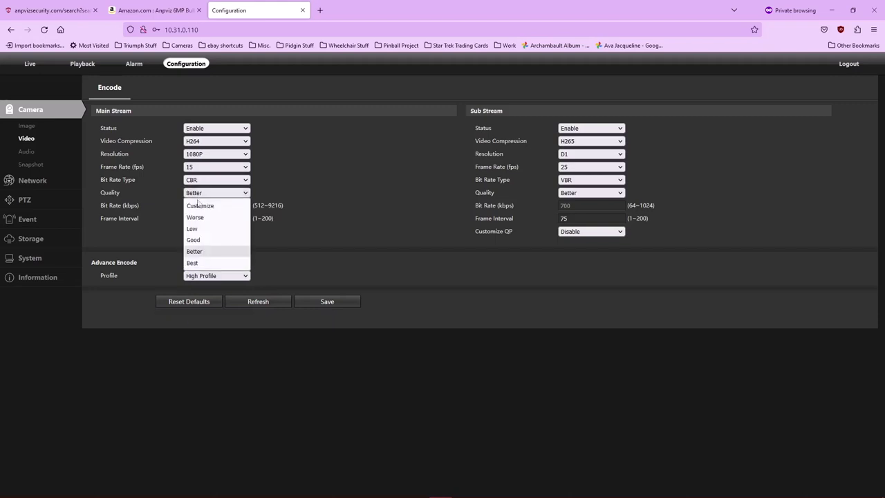
{"action": "left_click", "coordinate": [193, 263]}
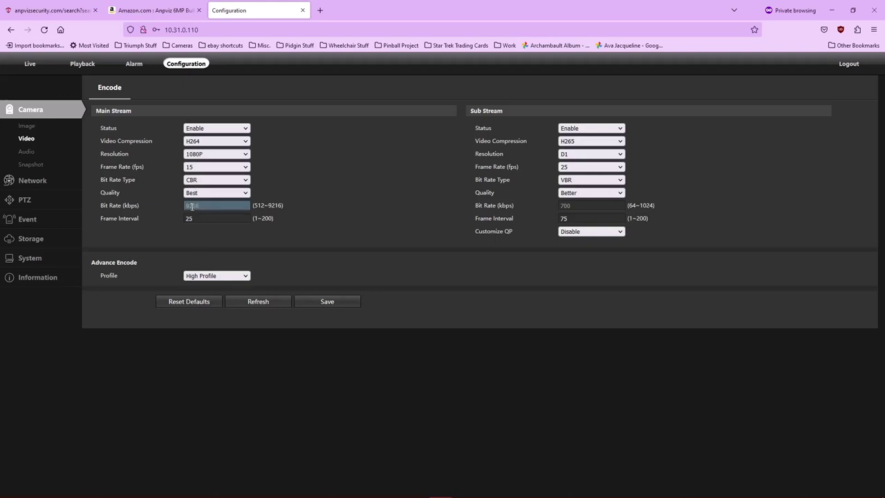
{"action": "left_click", "coordinate": [192, 193]}
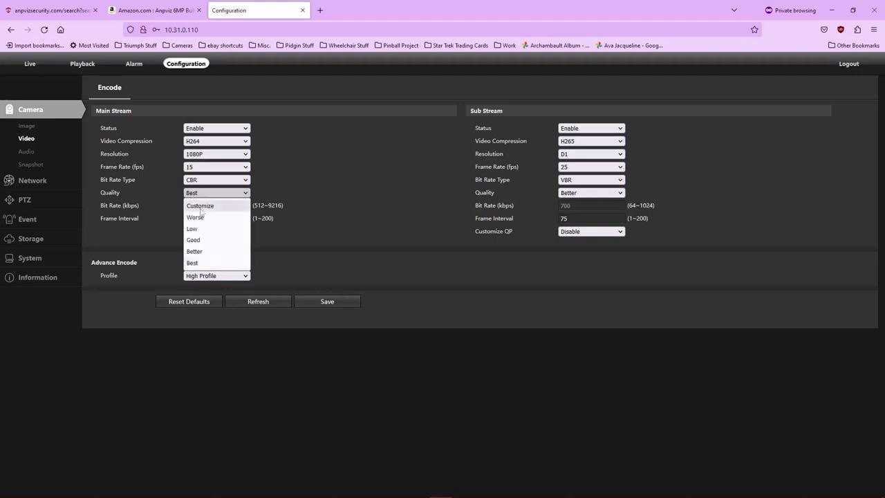
{"action": "left_click", "coordinate": [196, 252]}
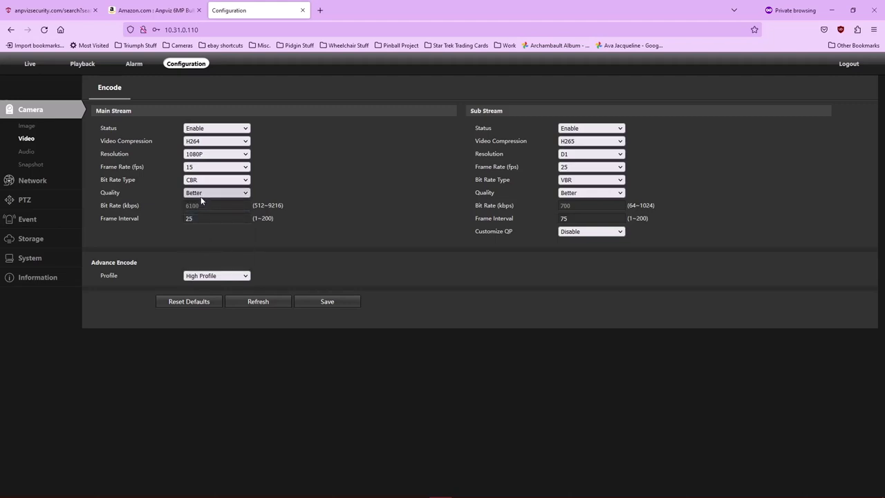
{"action": "left_click", "coordinate": [201, 193]}
{"action": "left_click", "coordinate": [199, 240]}
{"action": "left_click", "coordinate": [200, 193]}
{"action": "left_click", "coordinate": [220, 247]}
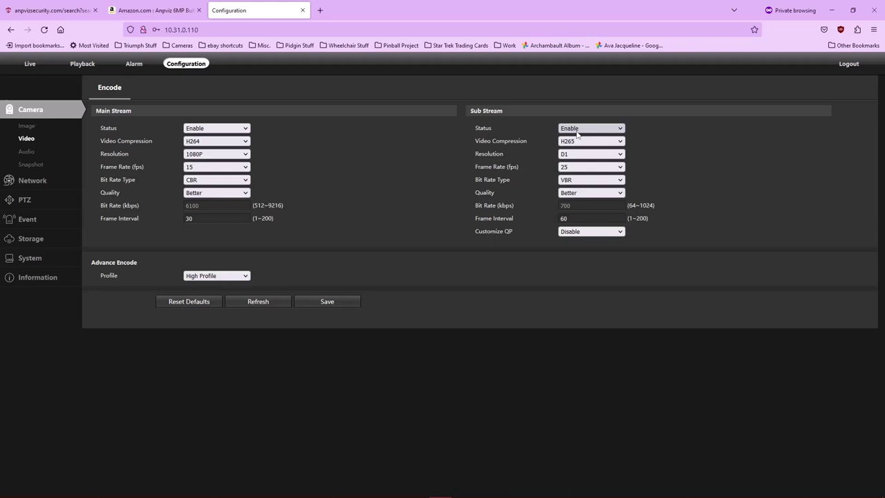
Disable the sub stream and save the encoding settings
{"action": "left_click", "coordinate": [578, 131]}
{"action": "left_click", "coordinate": [577, 141]}
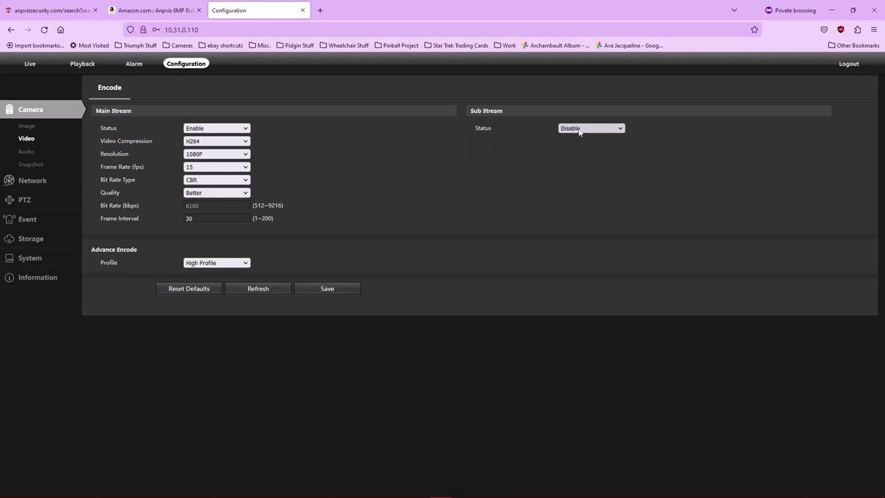
{"action": "left_click", "coordinate": [330, 289]}
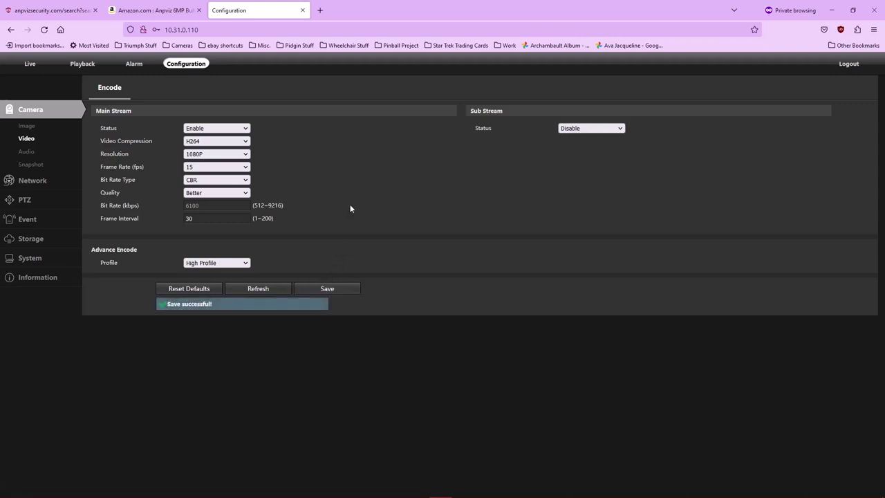
Open the camera's audio encoding settings and examine the available encode types
{"action": "left_click", "coordinate": [26, 153]}
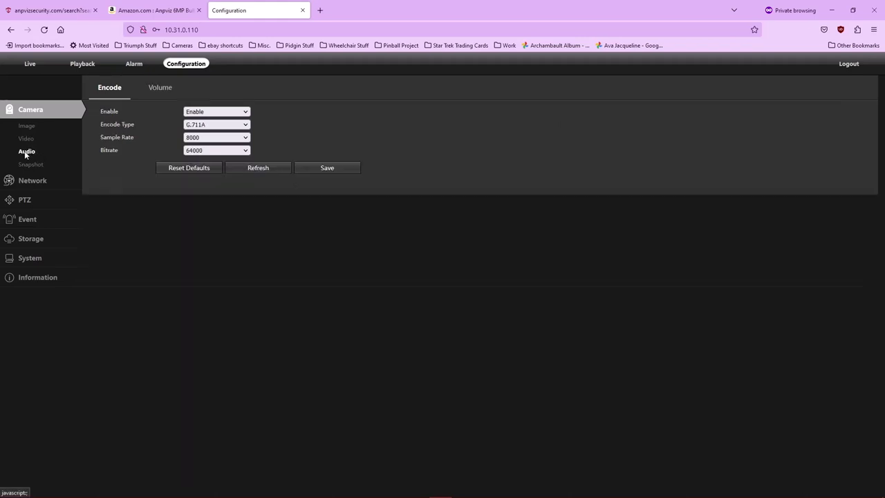
{"action": "left_click", "coordinate": [198, 127]}
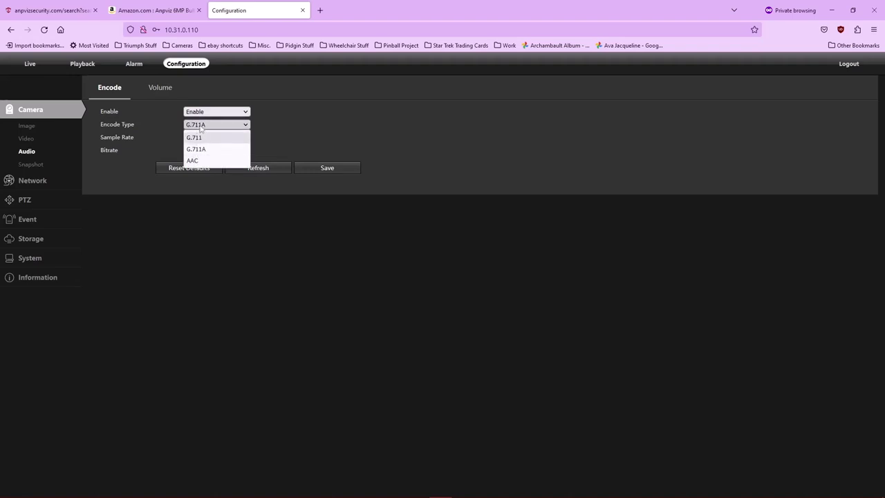
{"action": "left_click", "coordinate": [202, 126]}
{"action": "left_click", "coordinate": [212, 127]}
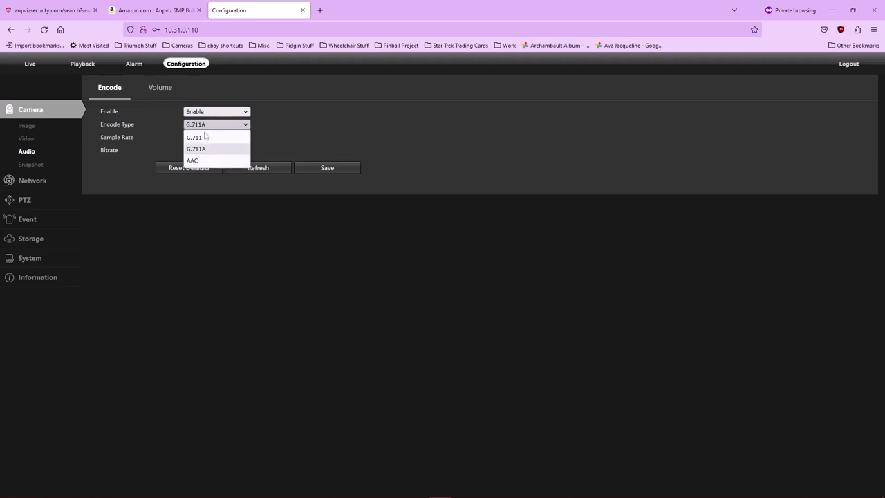
{"action": "left_click", "coordinate": [213, 127]}
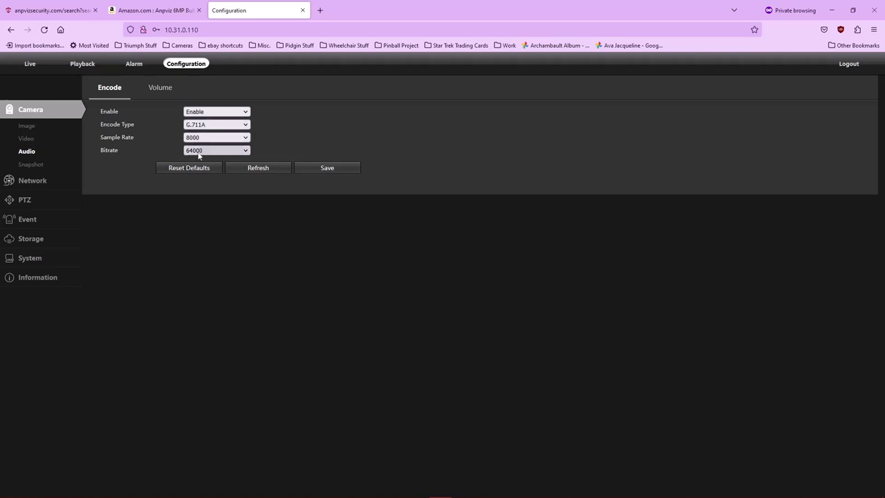
Check the available audio bitrates and sample rates, and review the audio volume settings
{"action": "left_click", "coordinate": [199, 152]}
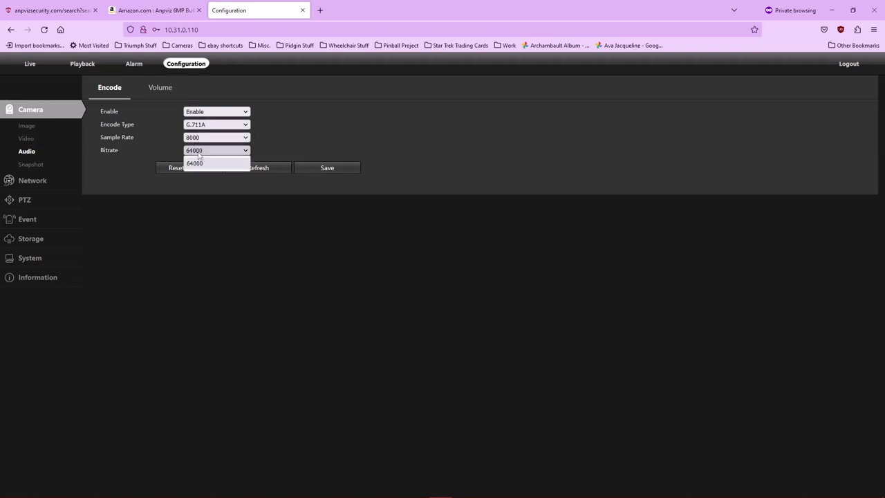
{"action": "left_click", "coordinate": [198, 152]}
{"action": "left_click", "coordinate": [199, 152]}
{"action": "left_click", "coordinate": [199, 152]}
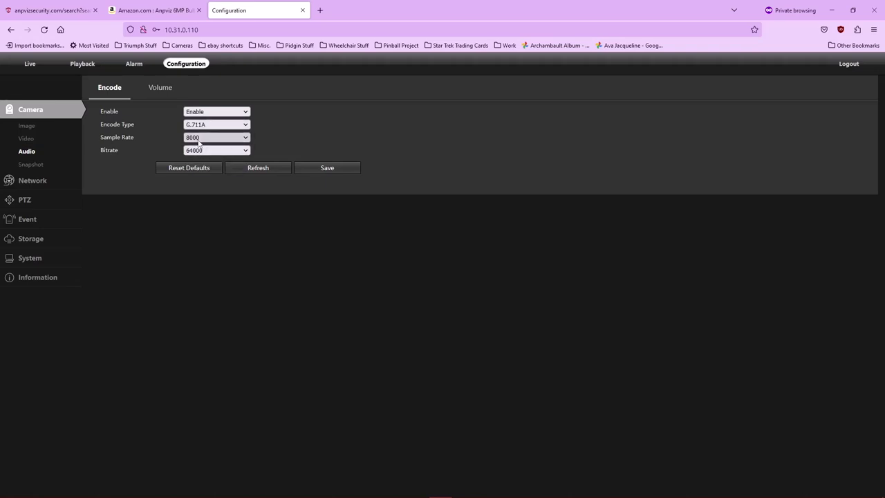
{"action": "left_click", "coordinate": [198, 138]}
{"action": "left_click", "coordinate": [198, 142]}
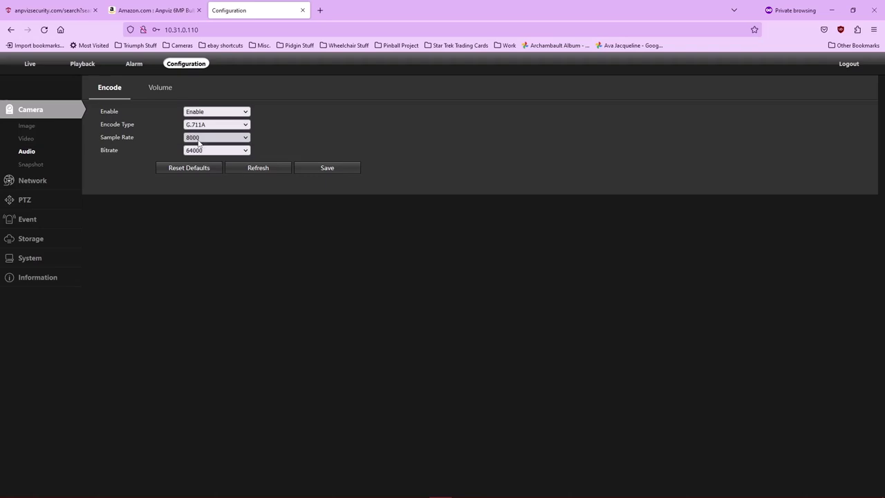
{"action": "left_click", "coordinate": [169, 91]}
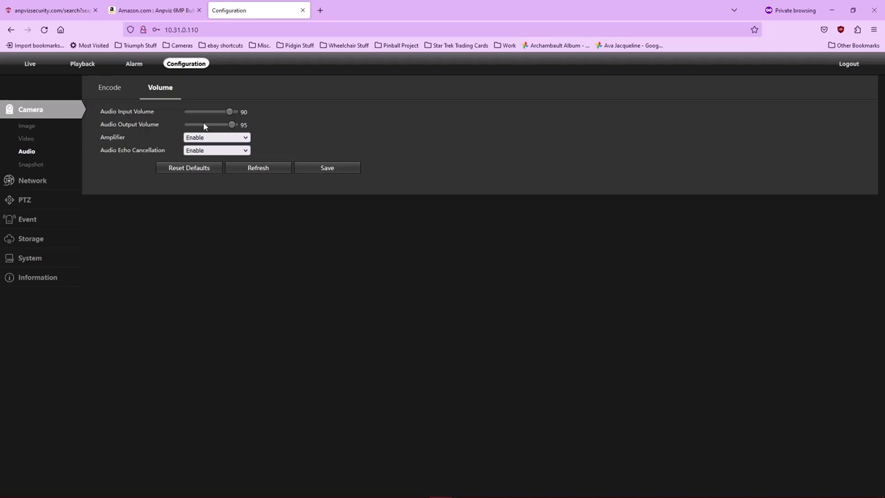
{"action": "mouse_move", "coordinate": [204, 125]}
Review the update methods for the camera's date and time, synchronize its clock with the PC and save
{"action": "left_click", "coordinate": [32, 260]}
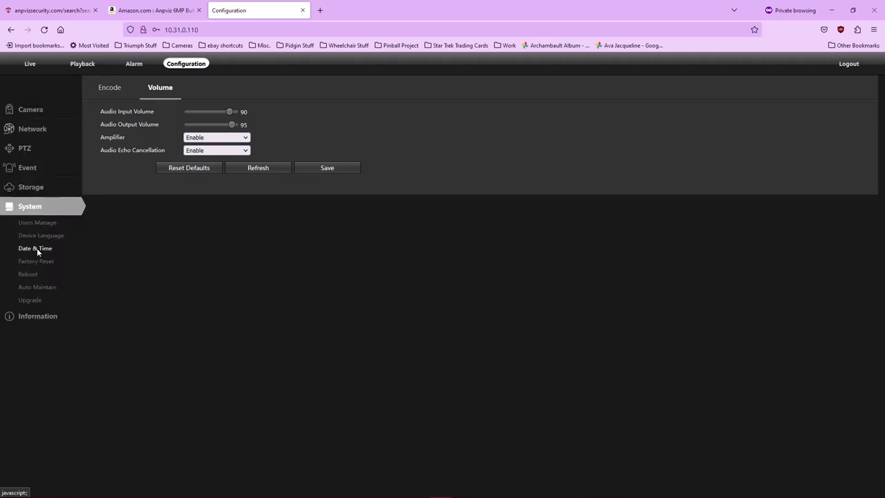
{"action": "left_click", "coordinate": [36, 250]}
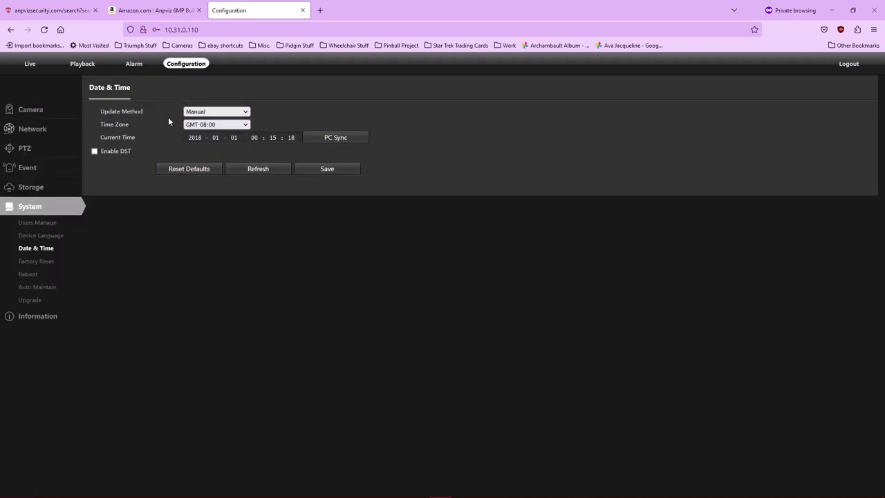
{"action": "left_click", "coordinate": [194, 112]}
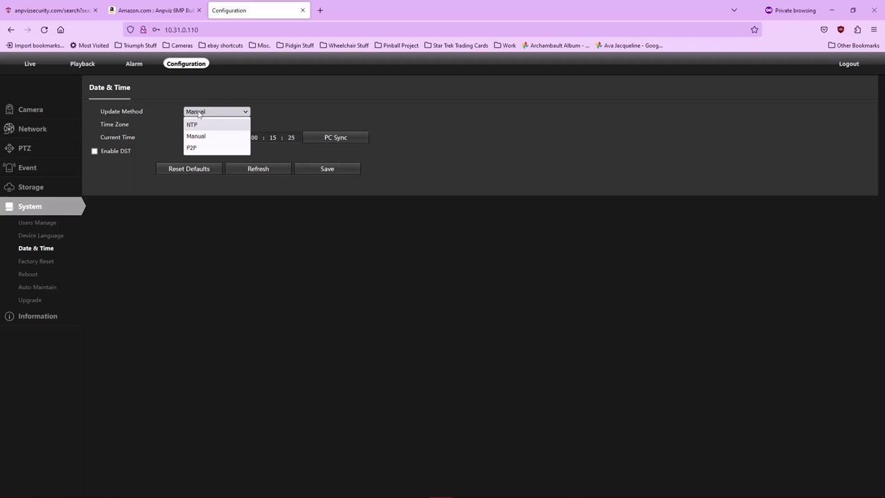
{"action": "left_click", "coordinate": [198, 113]}
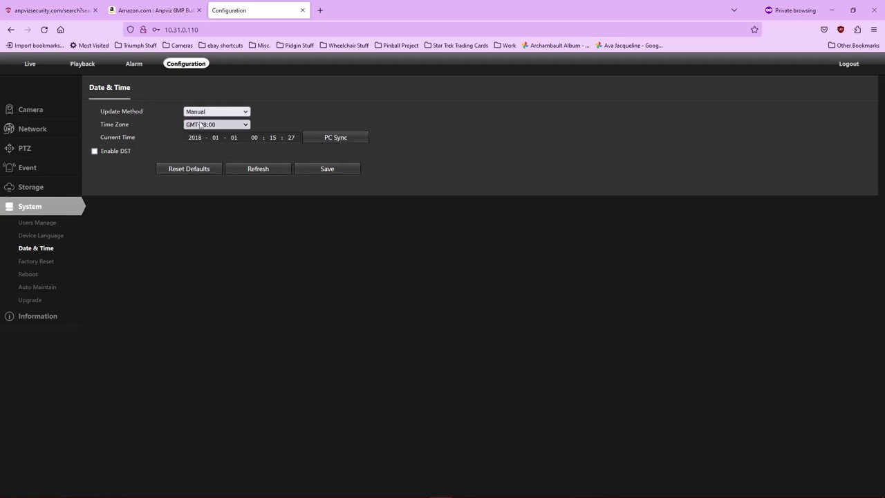
{"action": "left_click", "coordinate": [336, 139]}
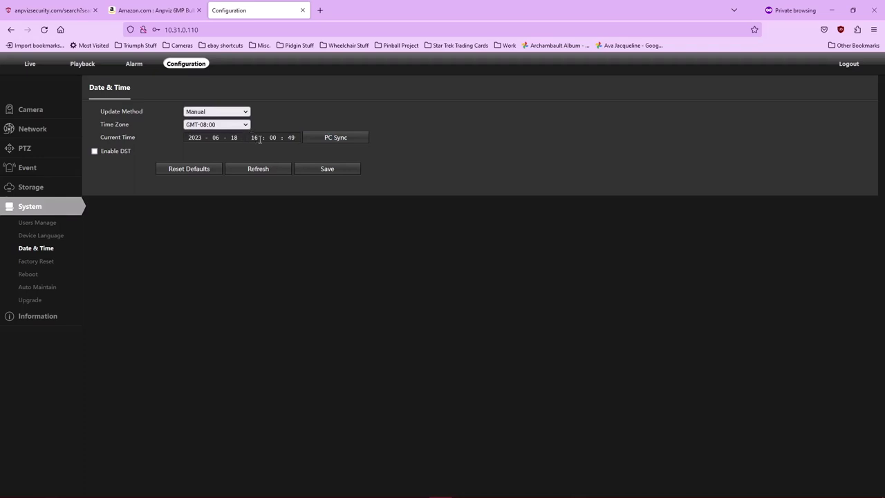
{"action": "left_click", "coordinate": [335, 171]}
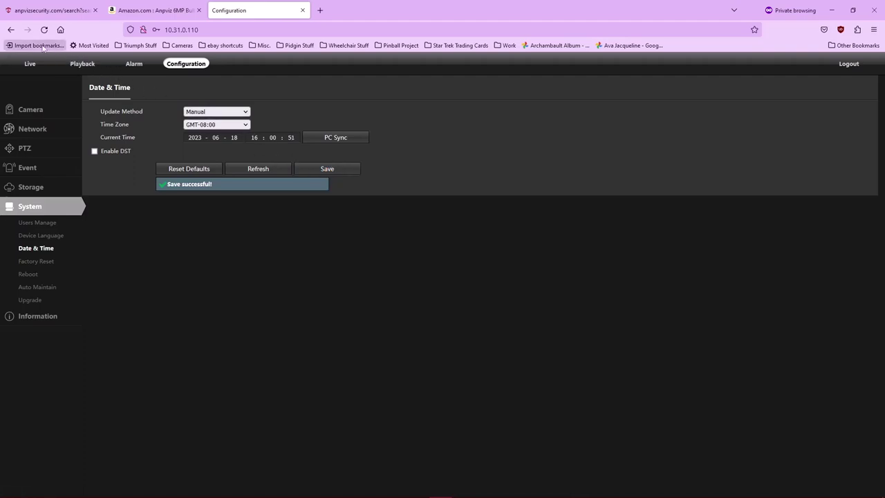
Check the time stamp in the live view and inspect the daylight saving time options, leaving DST disabled
{"action": "left_click", "coordinate": [29, 64]}
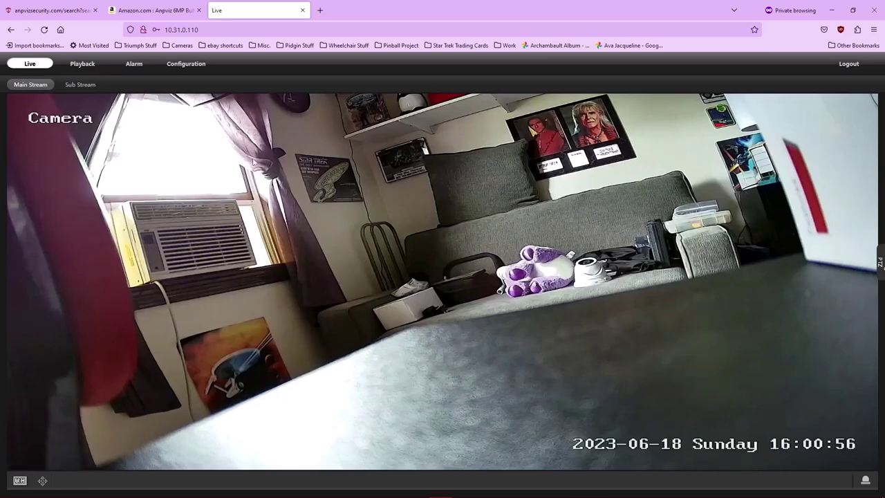
{"action": "left_click", "coordinate": [189, 63]}
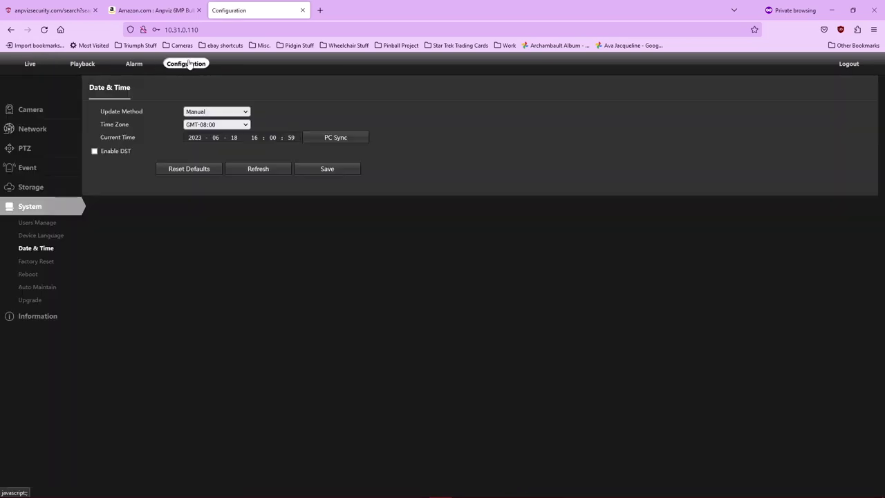
{"action": "left_click", "coordinate": [95, 151]}
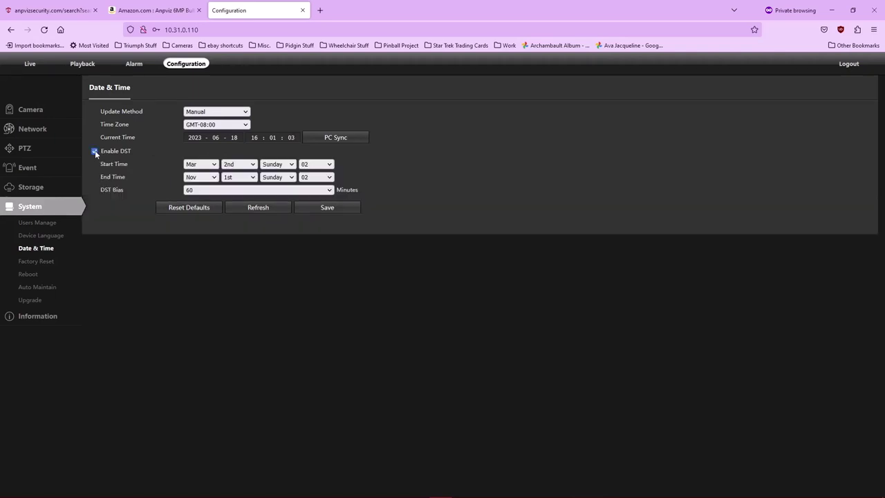
{"action": "left_click", "coordinate": [95, 151]}
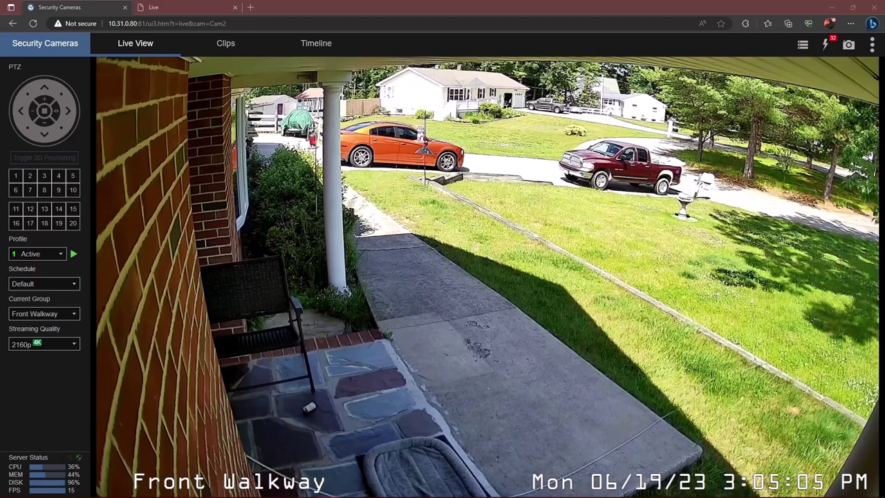
Switch to the Photos window showing the Front Walkway snapshot
{"action": "key", "text": "alt+Tab"}
{"action": "key", "text": "alt+Tab"}
{"action": "key", "text": "alt+Tab"}
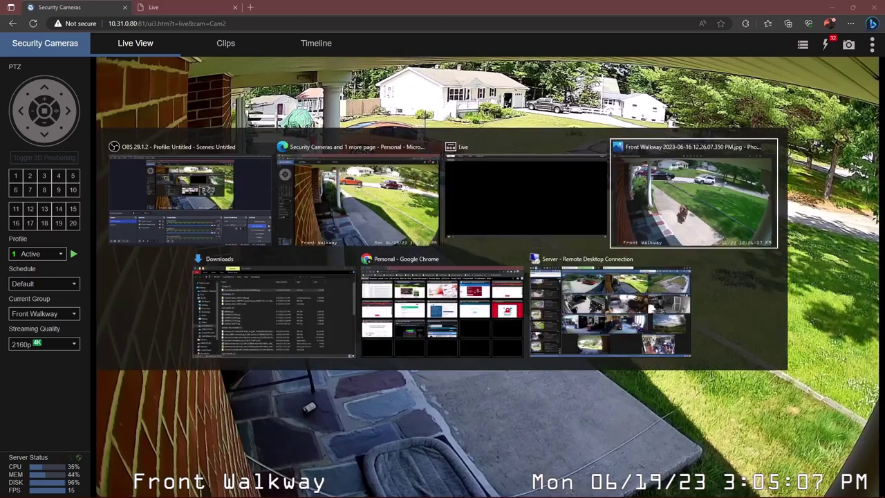
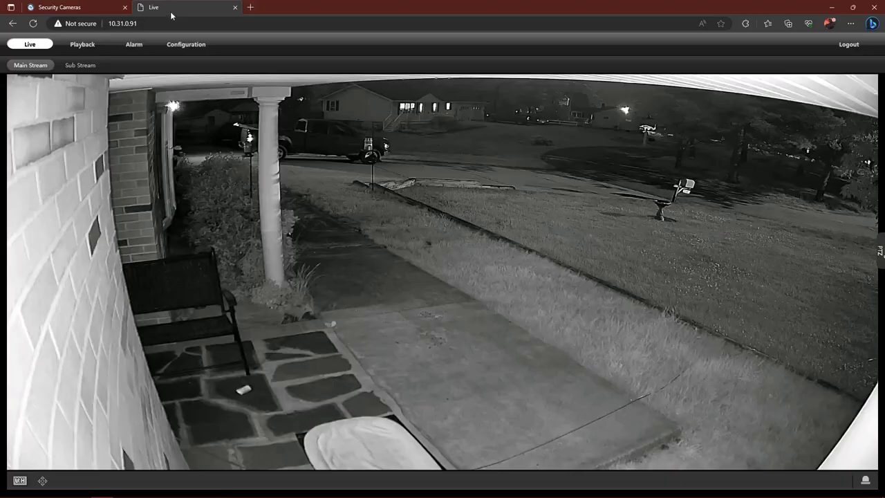
Compare the Front Walkway night view in the Security Cameras page with the camera's own live view
{"action": "left_click", "coordinate": [92, 8]}
{"action": "left_click", "coordinate": [186, 7]}
{"action": "left_click", "coordinate": [92, 7]}
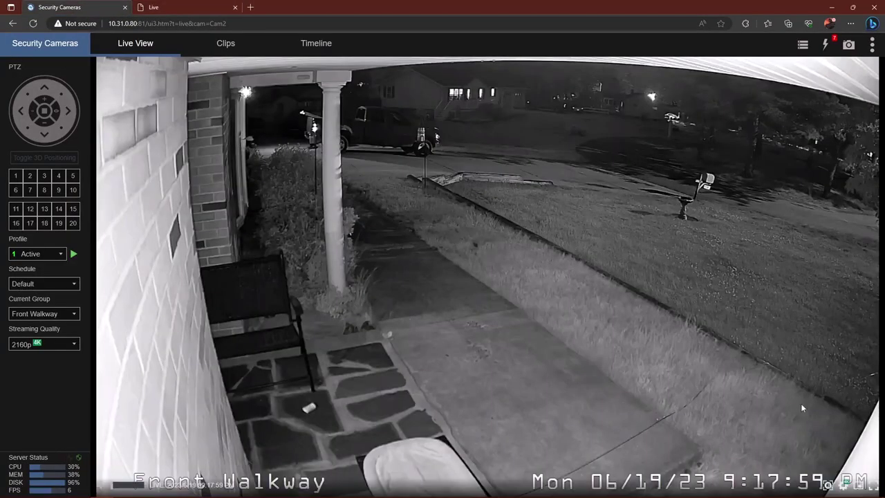
{"action": "left_click", "coordinate": [172, 8]}
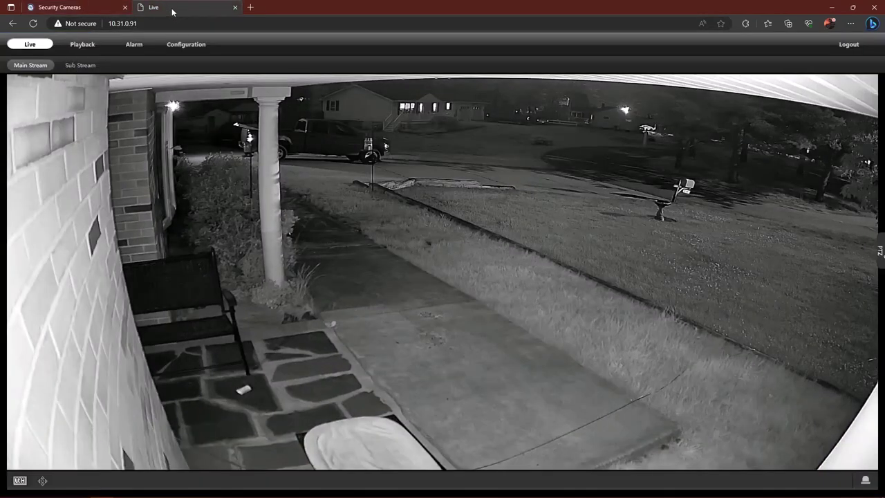
Open the video encoding settings of the camera at 10.31.0.91
{"action": "left_click", "coordinate": [175, 44]}
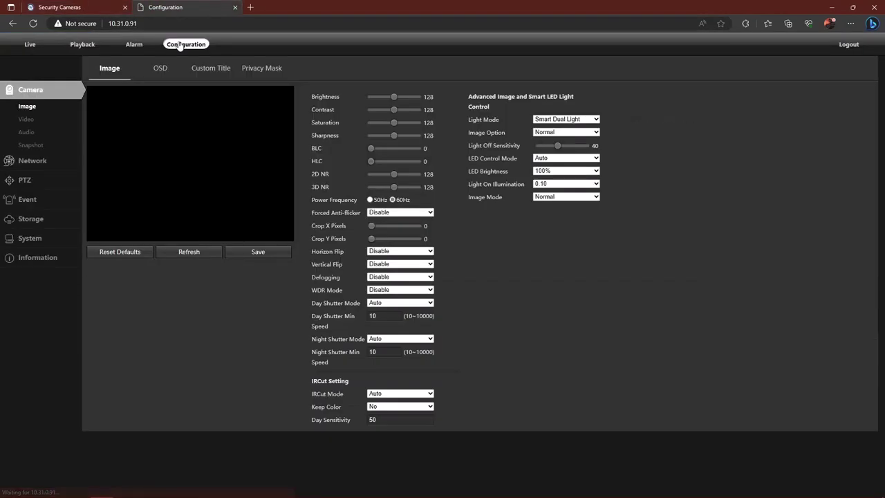
{"action": "left_click", "coordinate": [26, 119]}
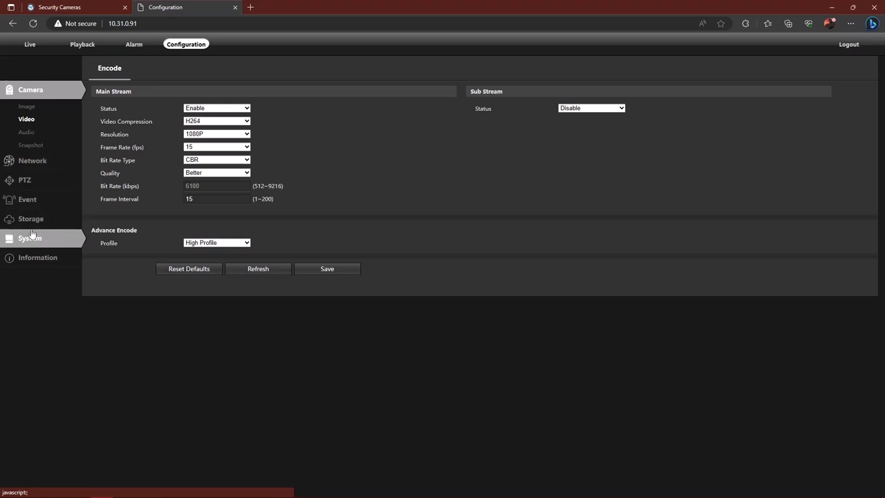
Open the camera's image settings, set the Light Mode to Pure White Light and save
{"action": "left_click", "coordinate": [27, 109]}
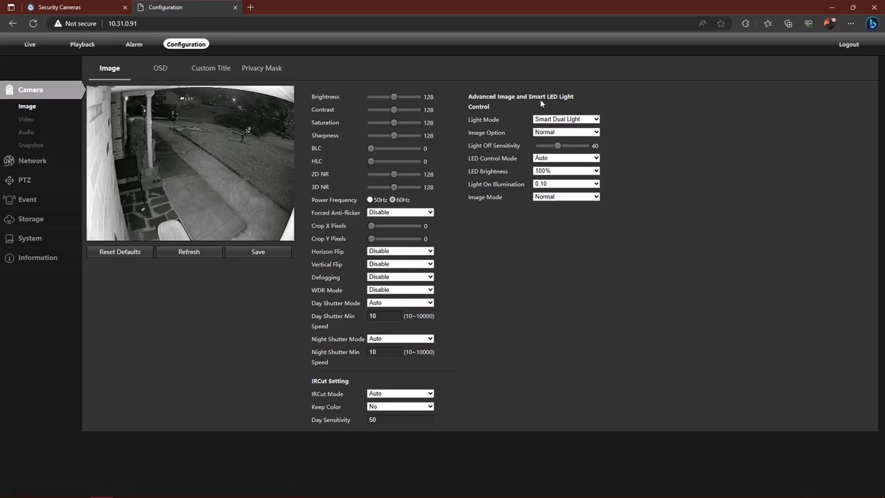
{"action": "left_click", "coordinate": [558, 119]}
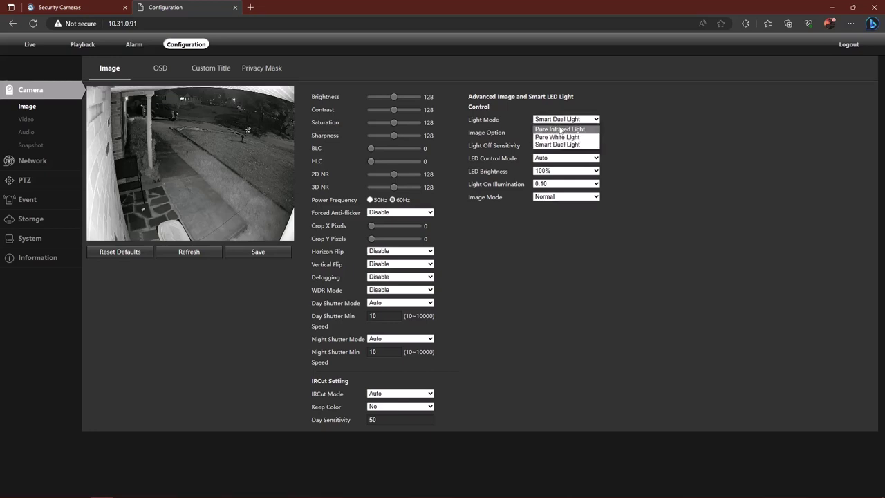
{"action": "left_click", "coordinate": [559, 138]}
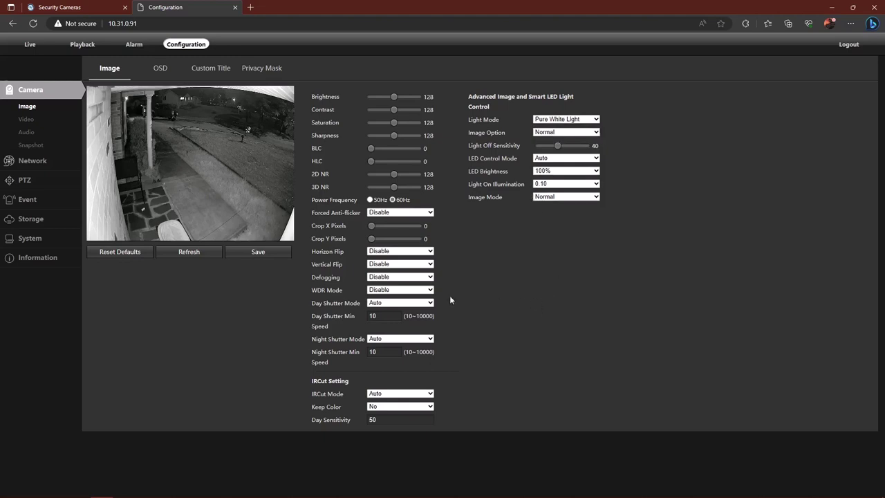
{"action": "left_click", "coordinate": [262, 253]}
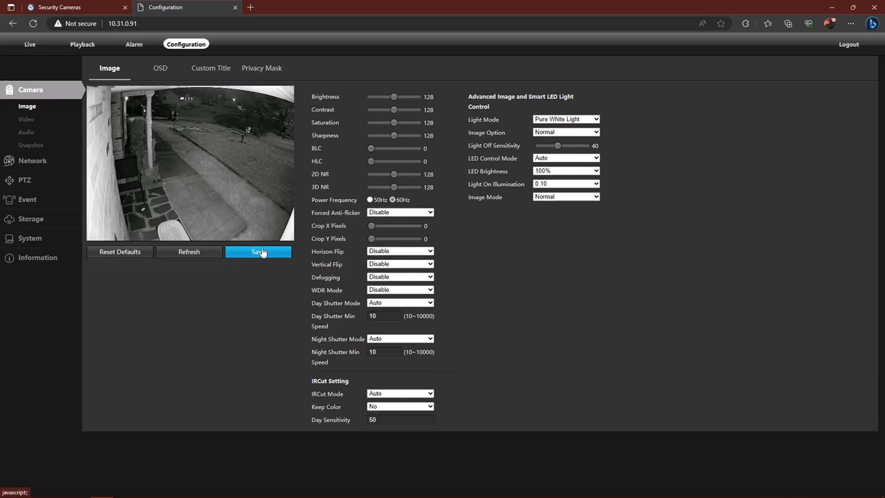
Check the Front Walkway feed in the Security Cameras page under white light, including at full screen
{"action": "key", "text": "ctrl+shift+Tab"}
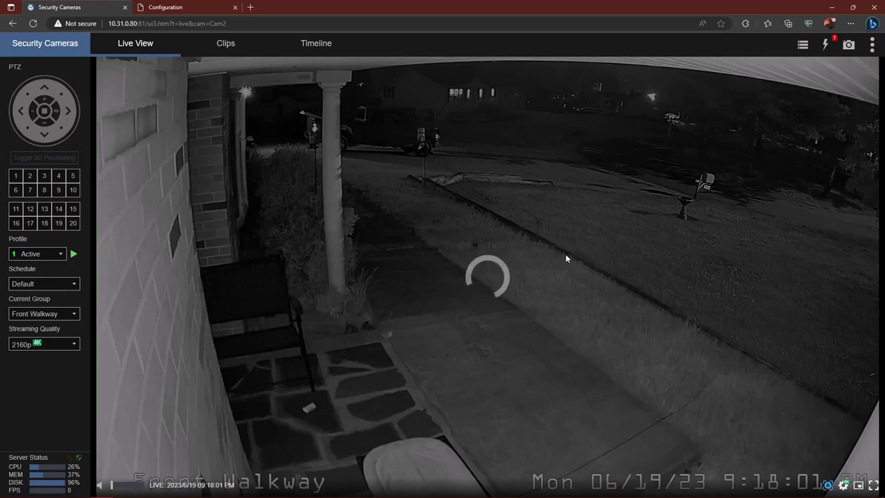
{"action": "left_click", "coordinate": [182, 8]}
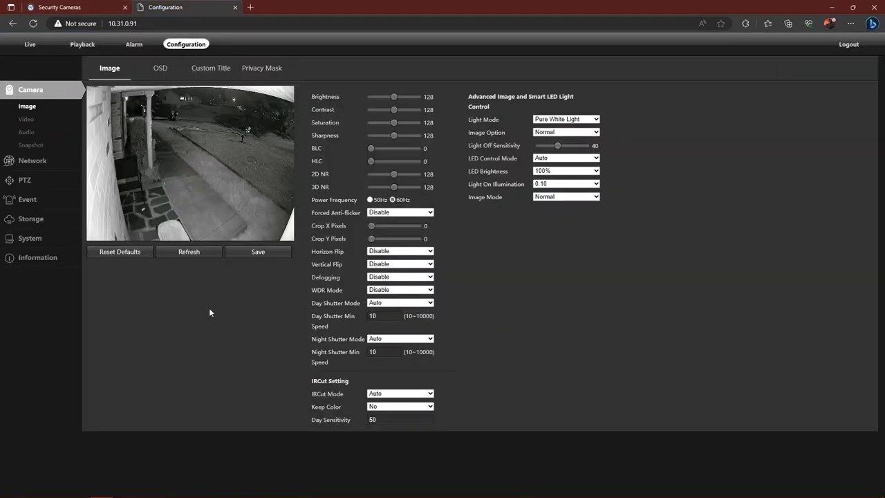
{"action": "left_click", "coordinate": [111, 8]}
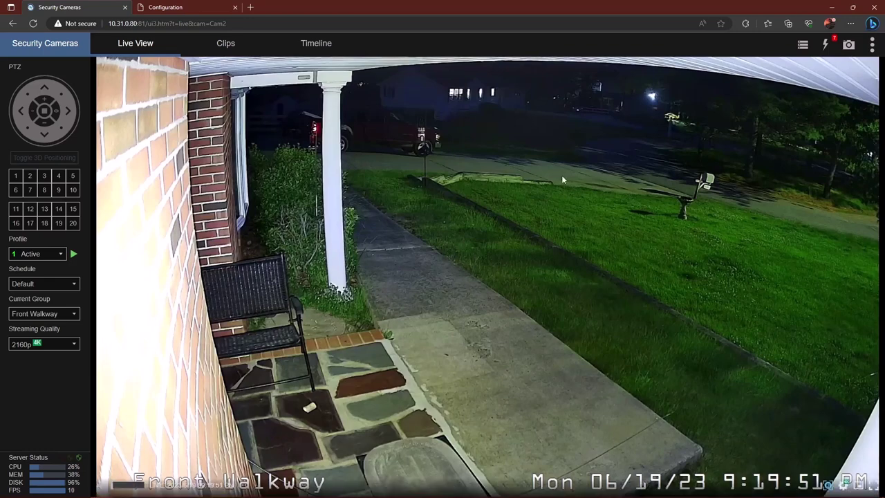
{"action": "left_click", "coordinate": [872, 484]}
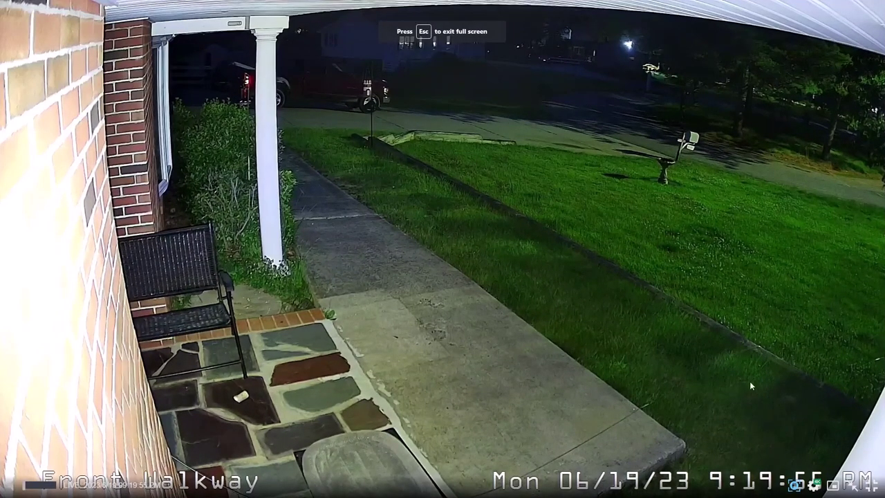
{"action": "left_click", "coordinate": [873, 484]}
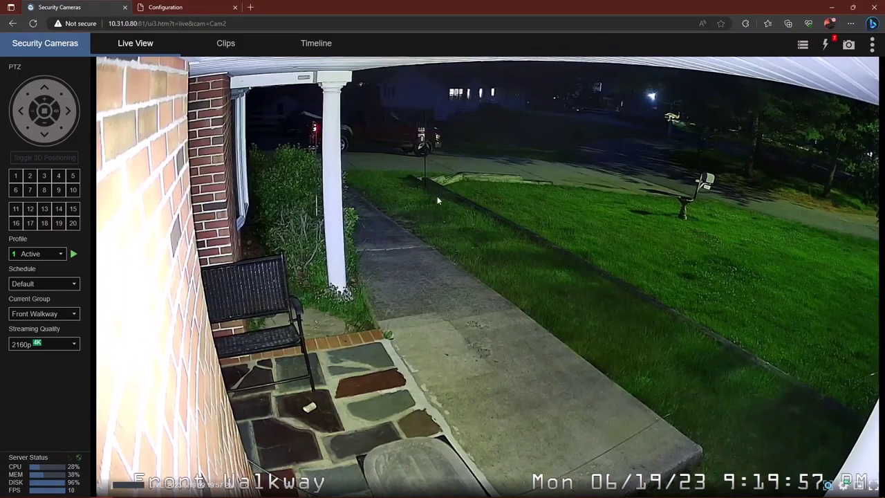
Set the camera's Light Mode back to Smart Dual Light and save the image settings
{"action": "left_click", "coordinate": [185, 12]}
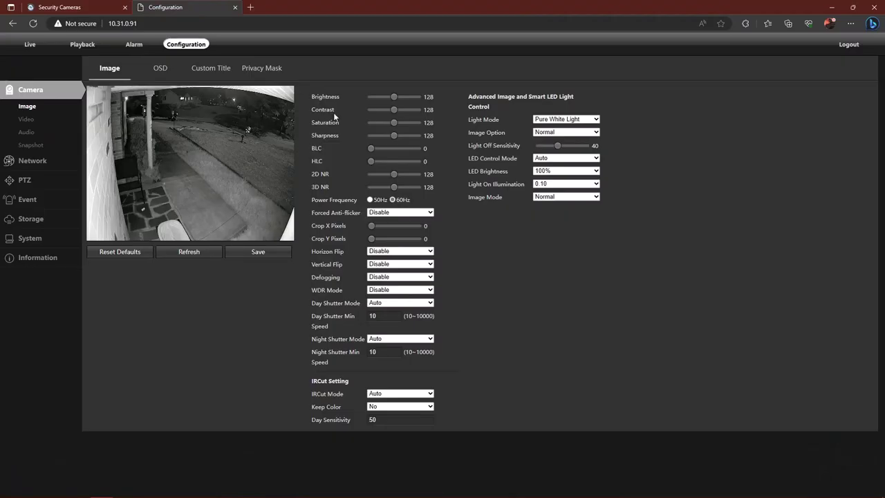
{"action": "left_click", "coordinate": [553, 121]}
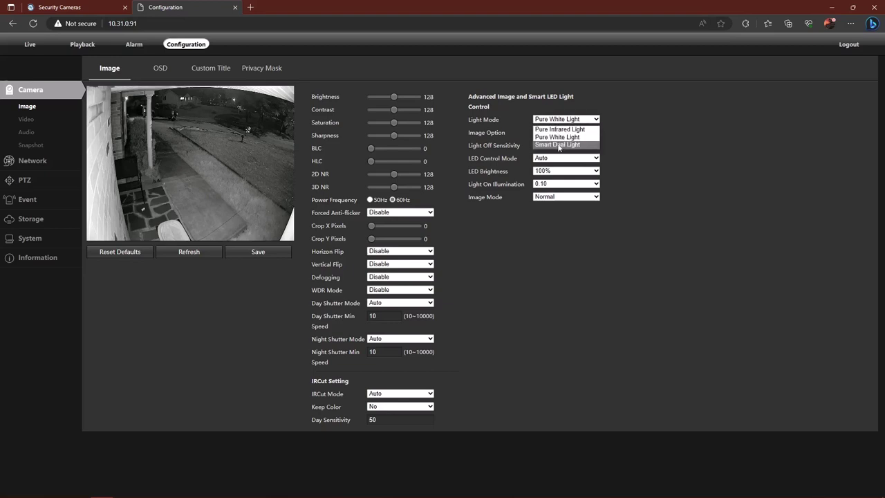
{"action": "left_click", "coordinate": [558, 145]}
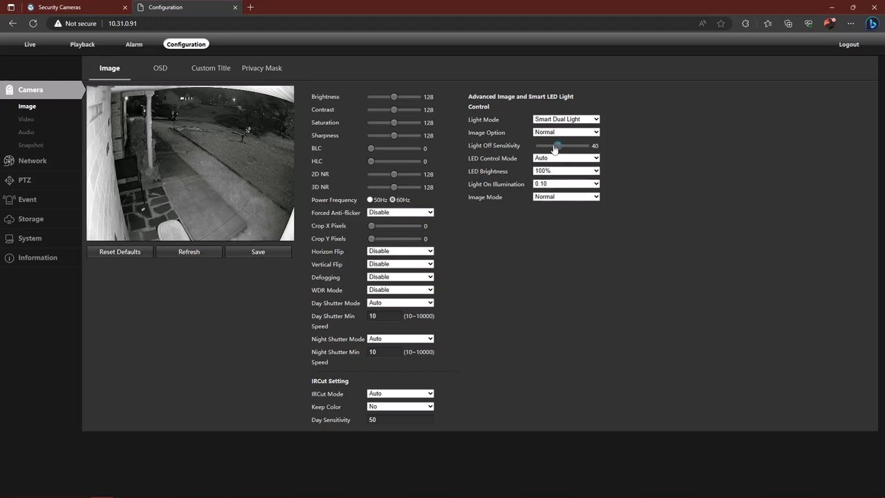
{"action": "mouse_move", "coordinate": [555, 148]}
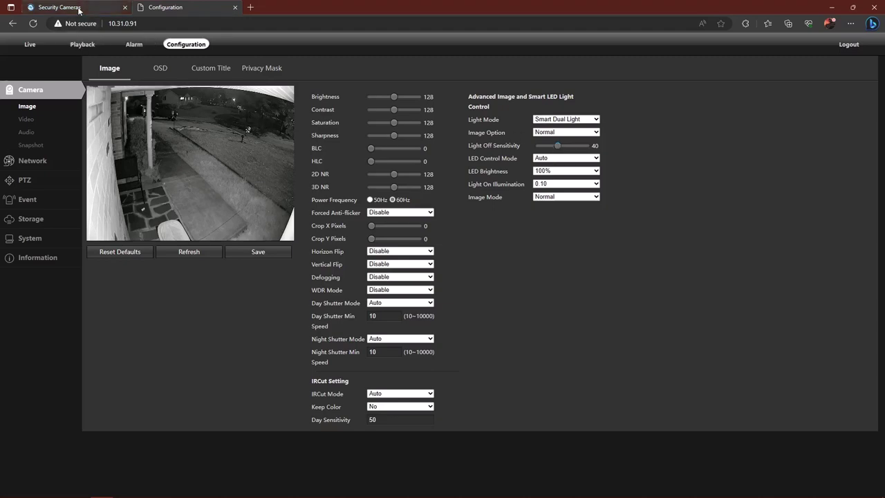
{"action": "left_click", "coordinate": [76, 8]}
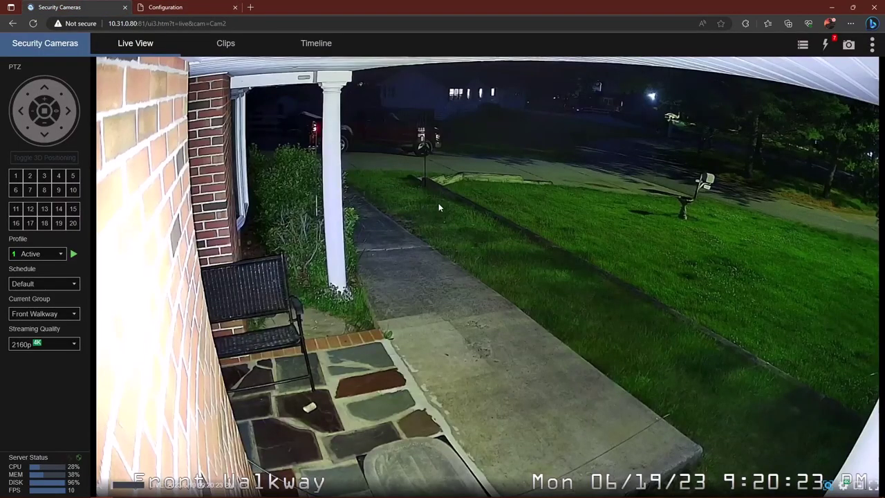
{"action": "left_click", "coordinate": [174, 10]}
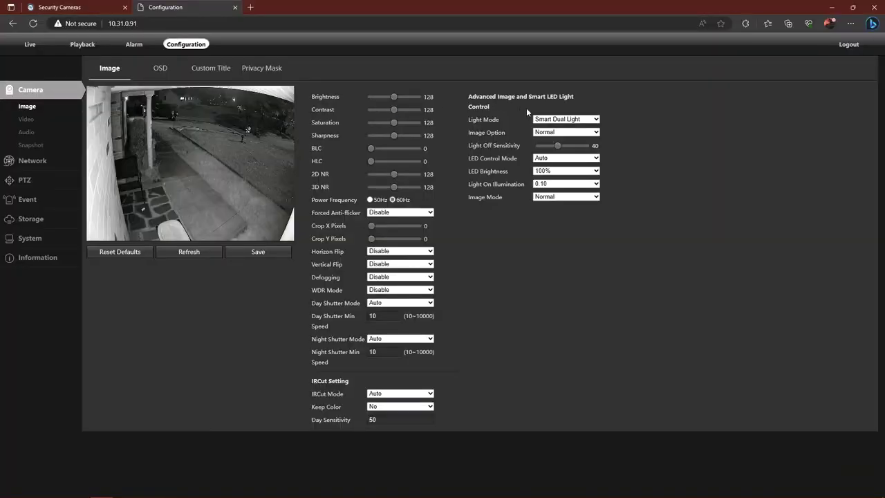
{"action": "left_click", "coordinate": [260, 253]}
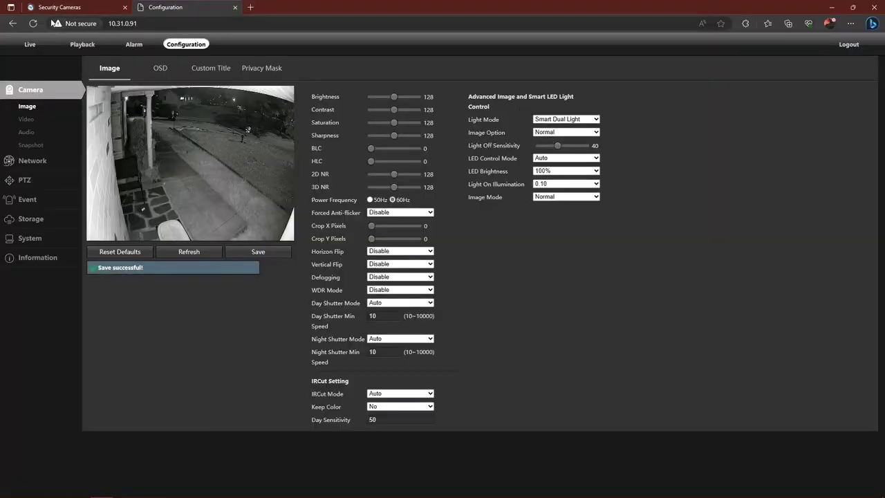
Check the Front Walkway feed in Smart Dual Light mode on the Security Cameras page and enlarge it to full screen
{"action": "left_click", "coordinate": [54, 8]}
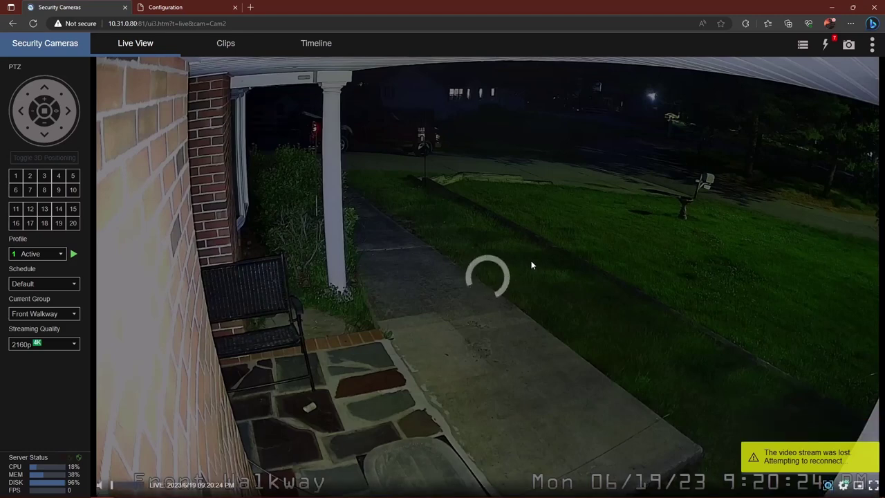
{"action": "left_click", "coordinate": [204, 9]}
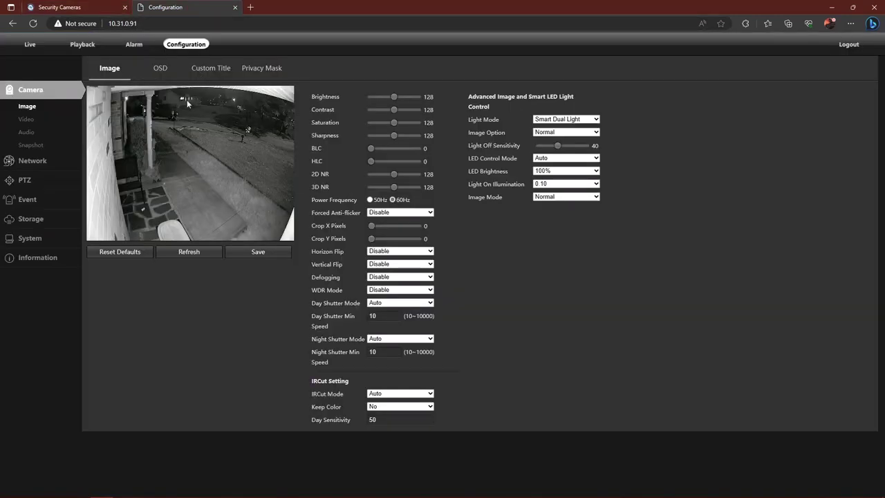
{"action": "left_click", "coordinate": [46, 46]}
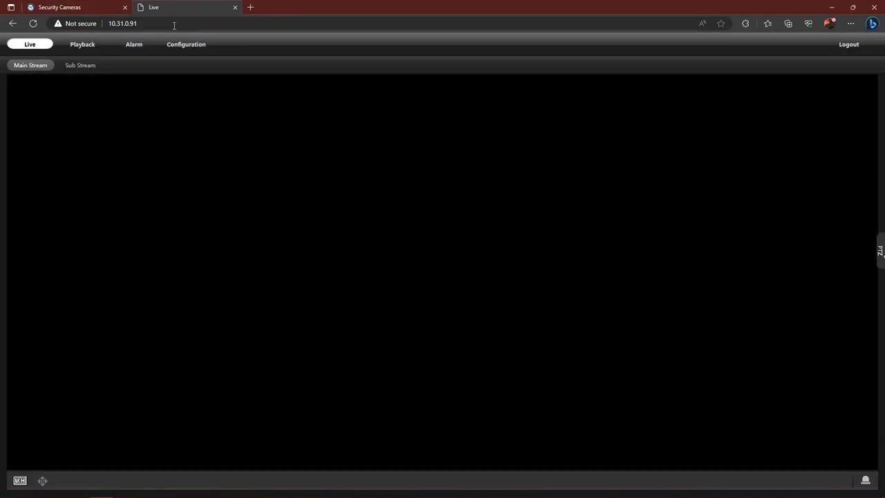
{"action": "left_click", "coordinate": [103, 7]}
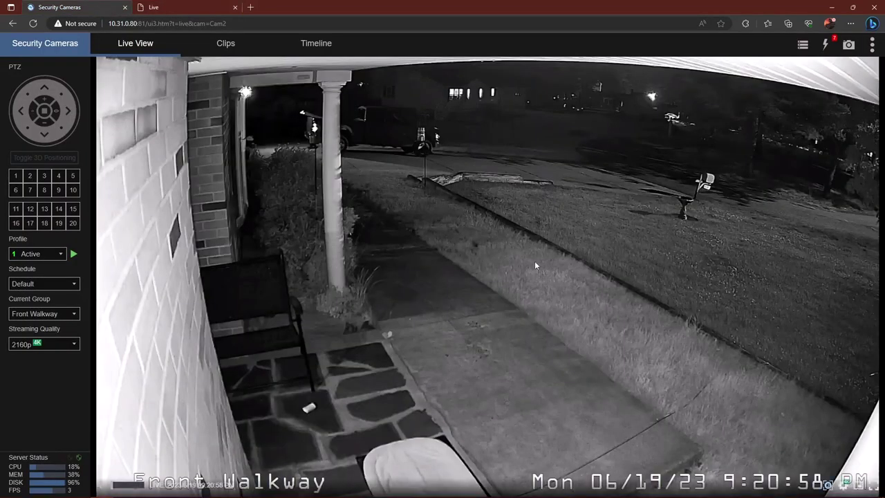
{"action": "scroll", "coordinate": [582, 275], "scroll_direction": "down", "scroll_amount": 1}
{"action": "scroll", "coordinate": [583, 276], "scroll_direction": "up", "scroll_amount": 1}
{"action": "scroll", "coordinate": [582, 274], "scroll_direction": "down", "scroll_amount": 1}
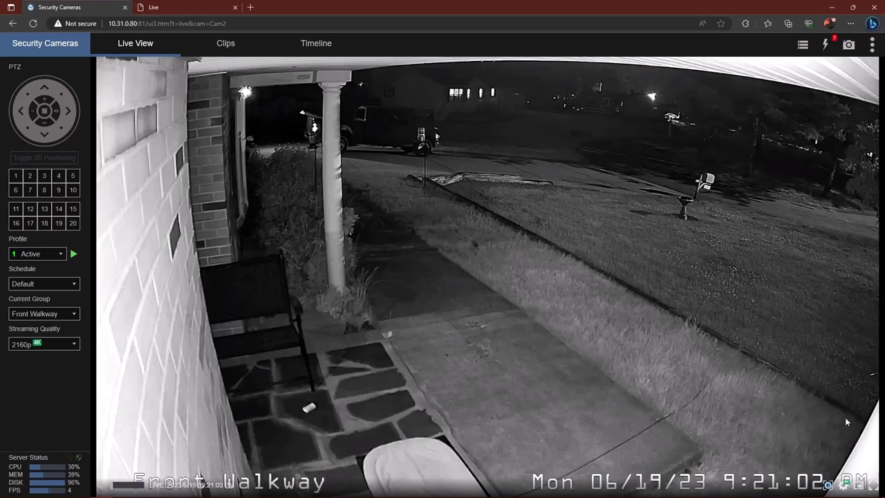
{"action": "left_click", "coordinate": [830, 483]}
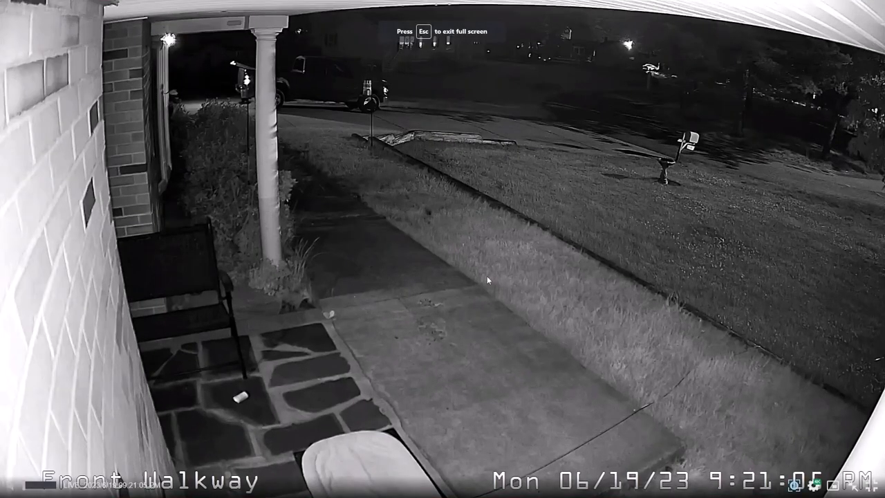